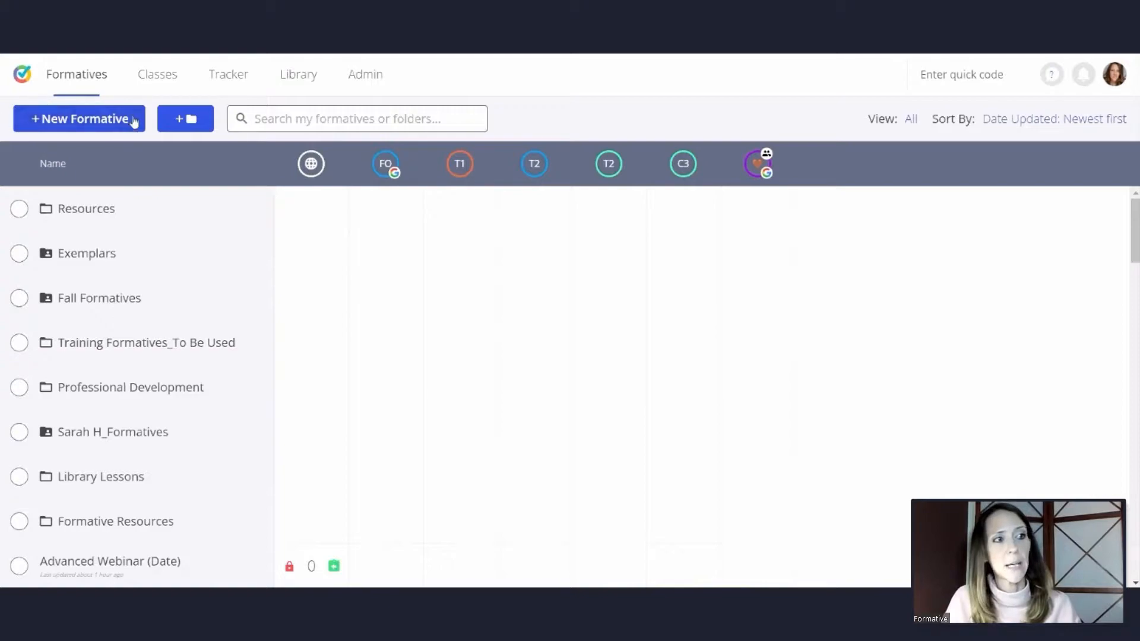
Create a new formative and title it "Advanced Webinar (date)".
left_click(62, 121)
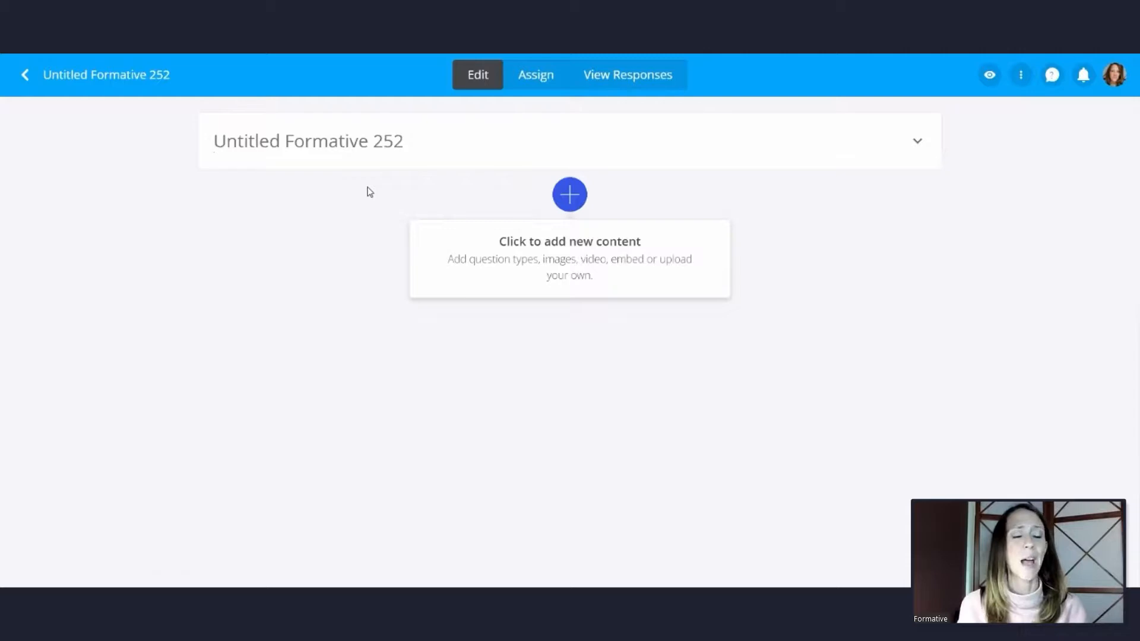
type("Adv")
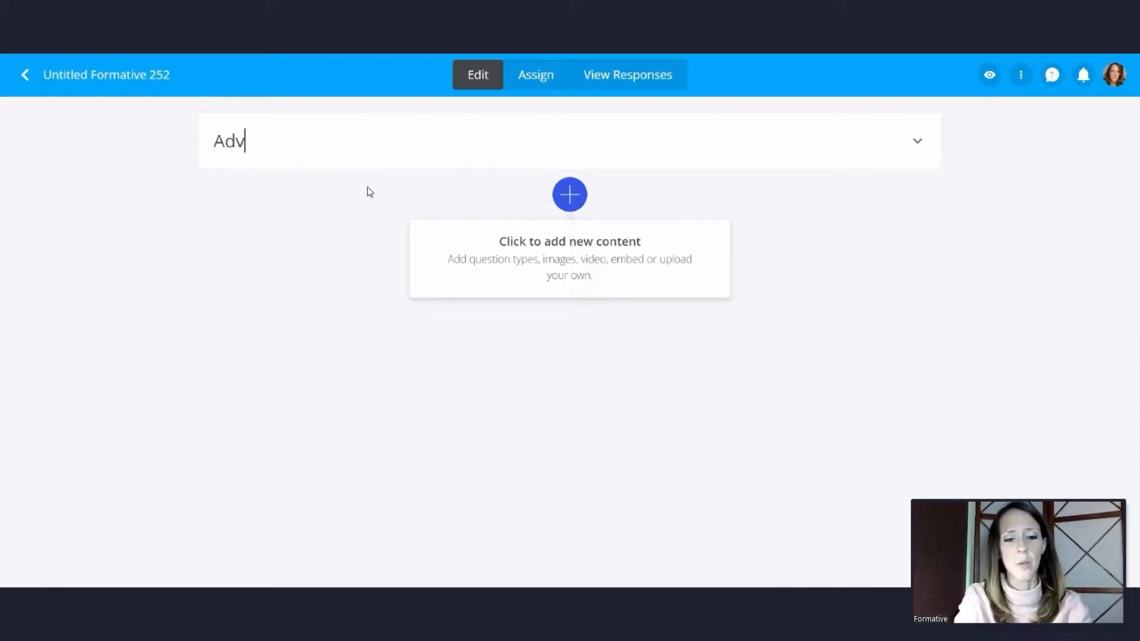
type("a")
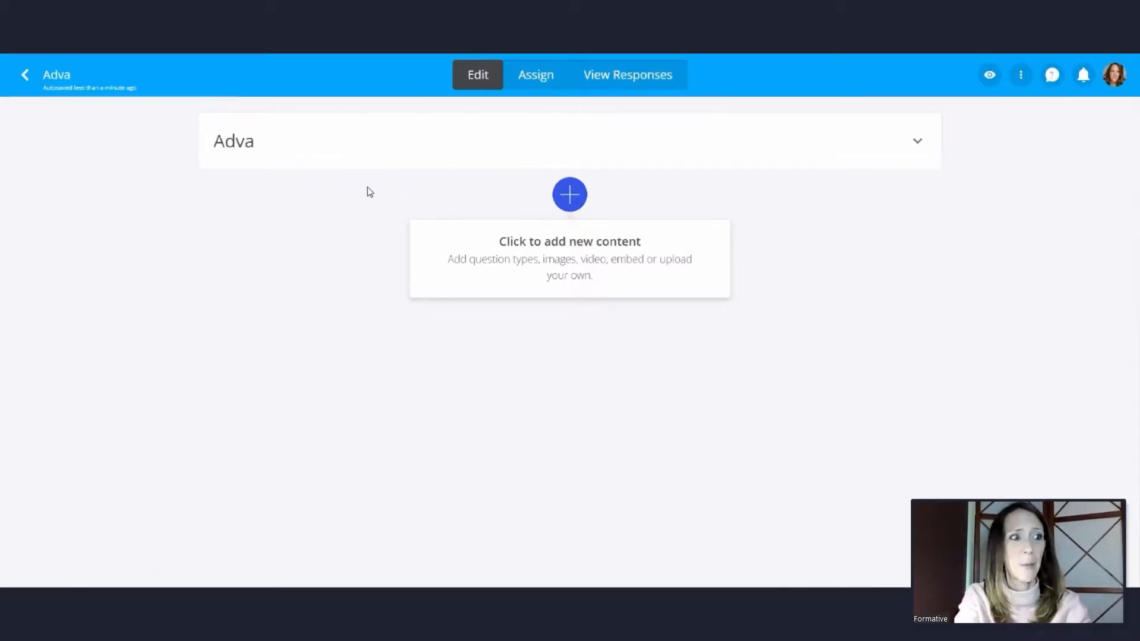
type("ncevd")
key("BackSpace")
key("BackSpace")
key("BackSpace")
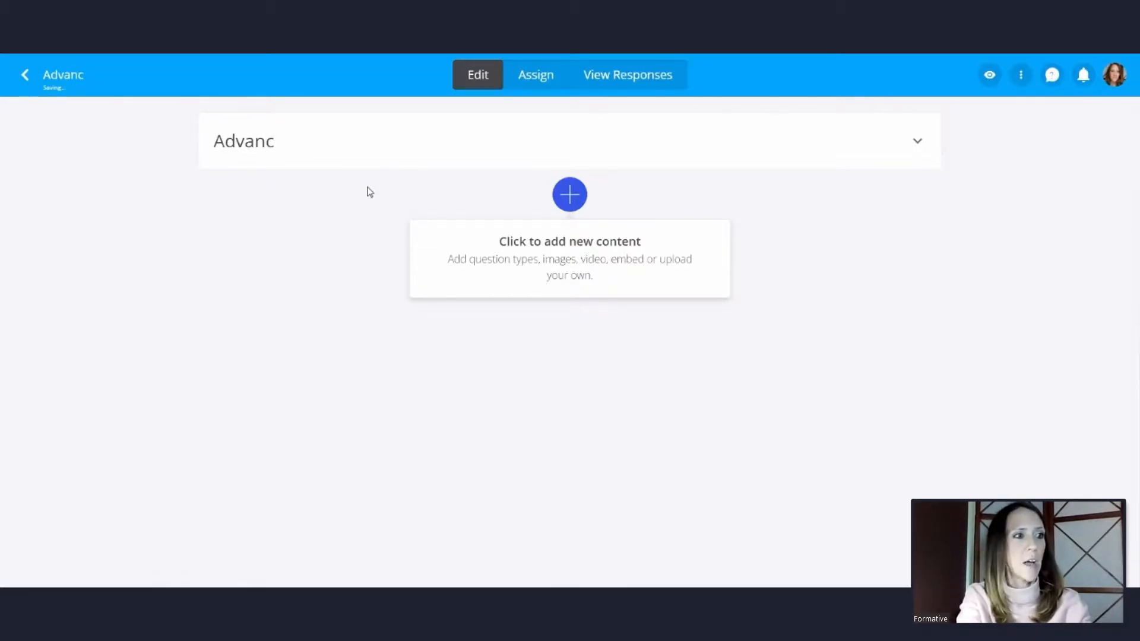
type("ed")
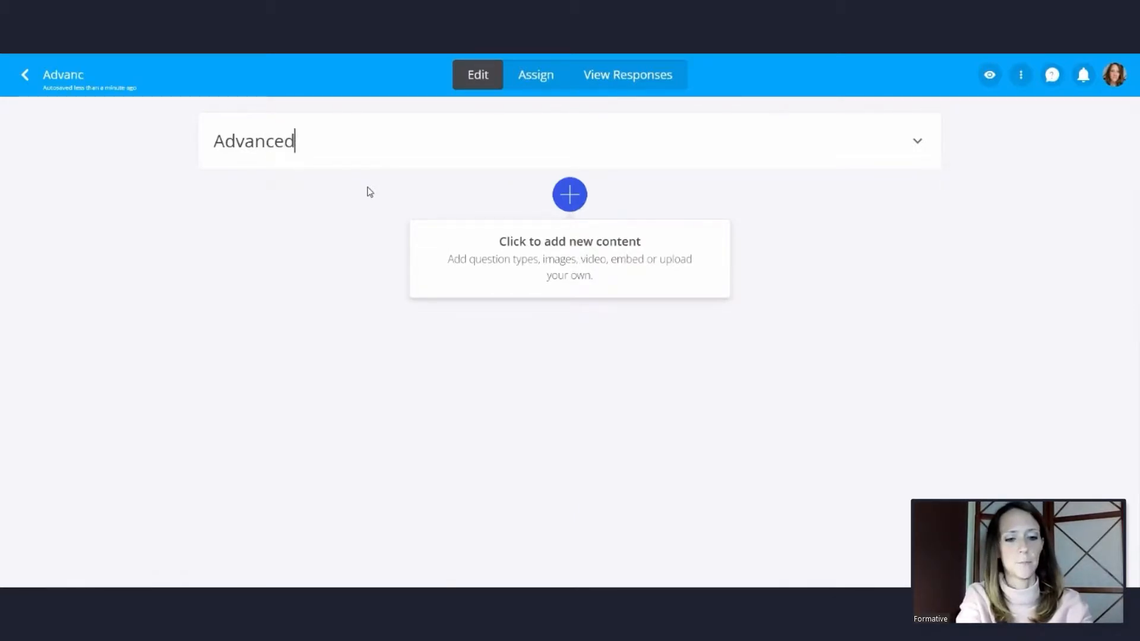
type(" Webinar")
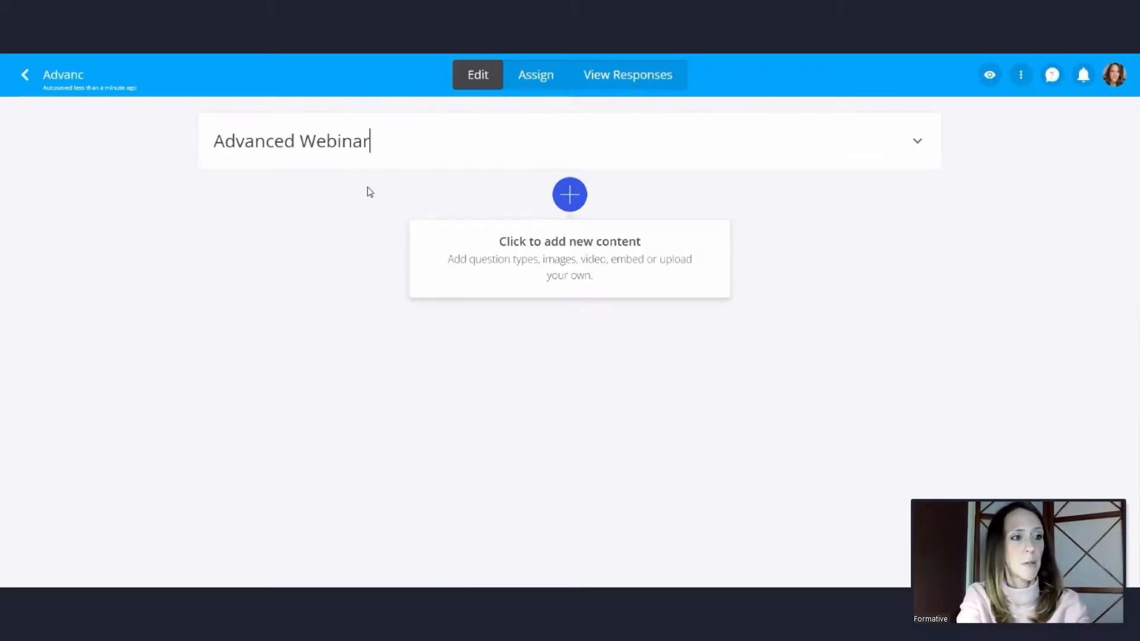
type(" (ate")
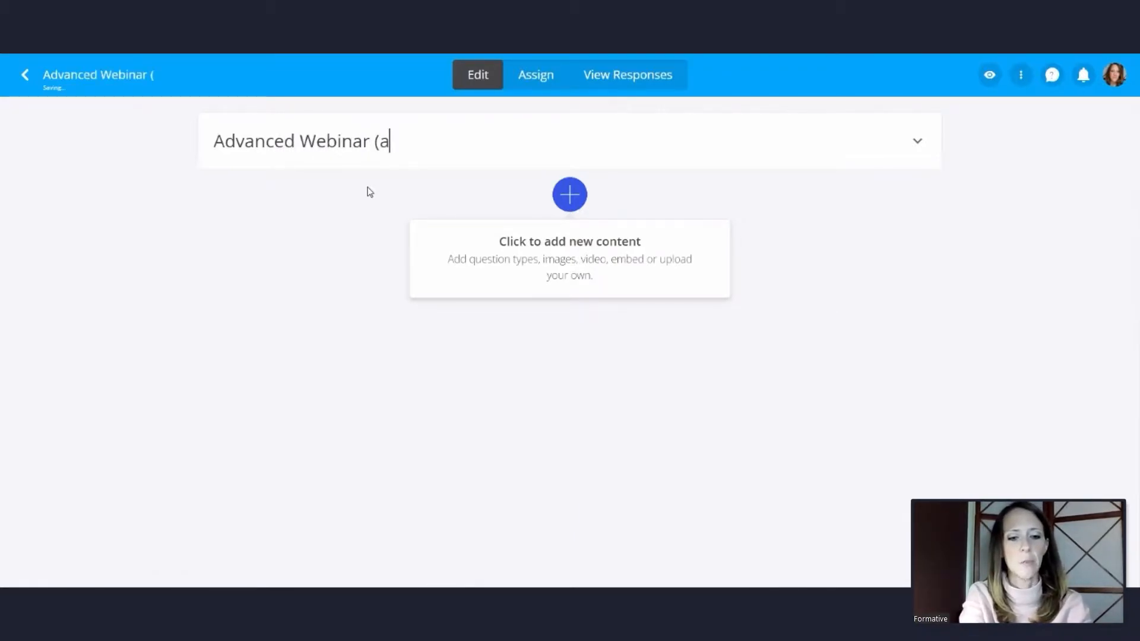
key("BackSpace")
key("BackSpace")
key("BackSpace")
type("date)")
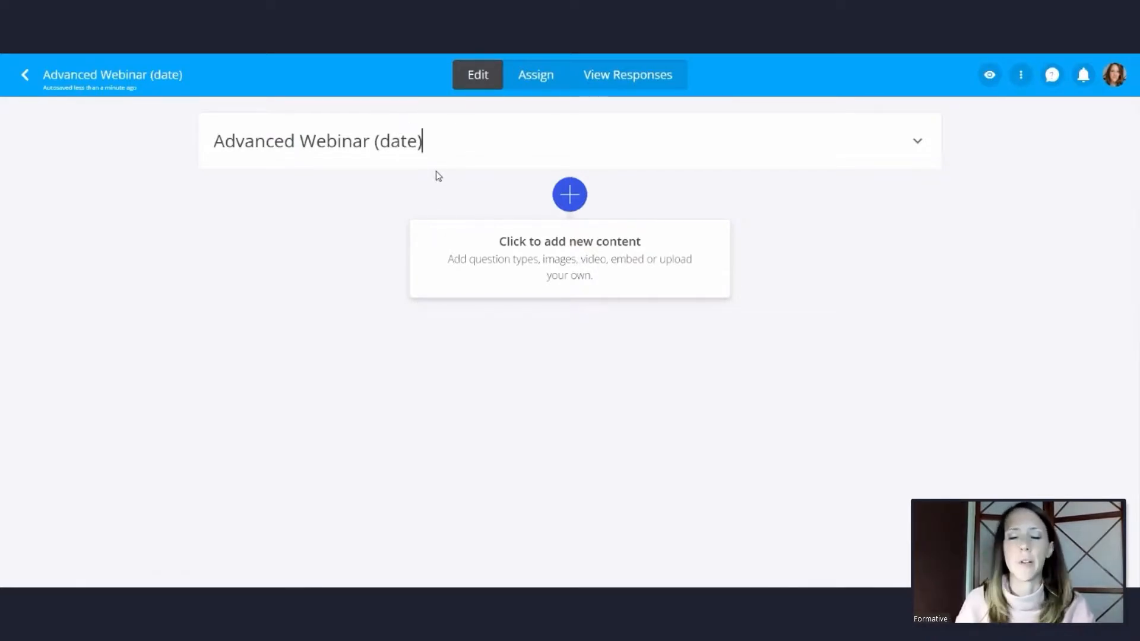
Add the instructions "answer the questions" beneath the formative's title and collapse the instructions area.
left_click(917, 141)
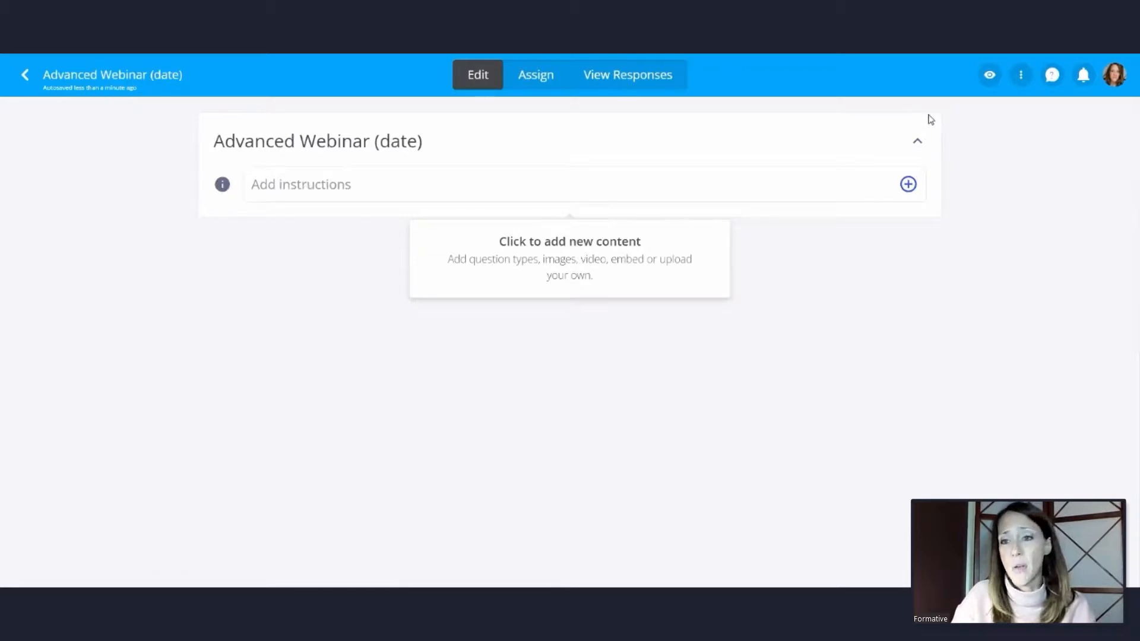
left_click(350, 185)
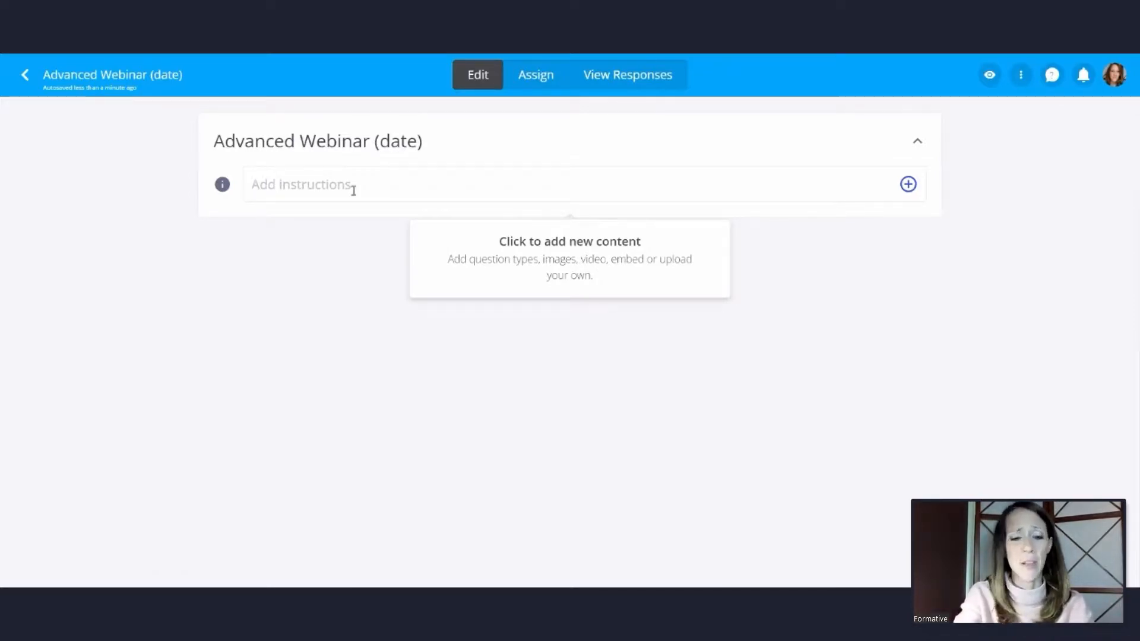
type("answer the questions")
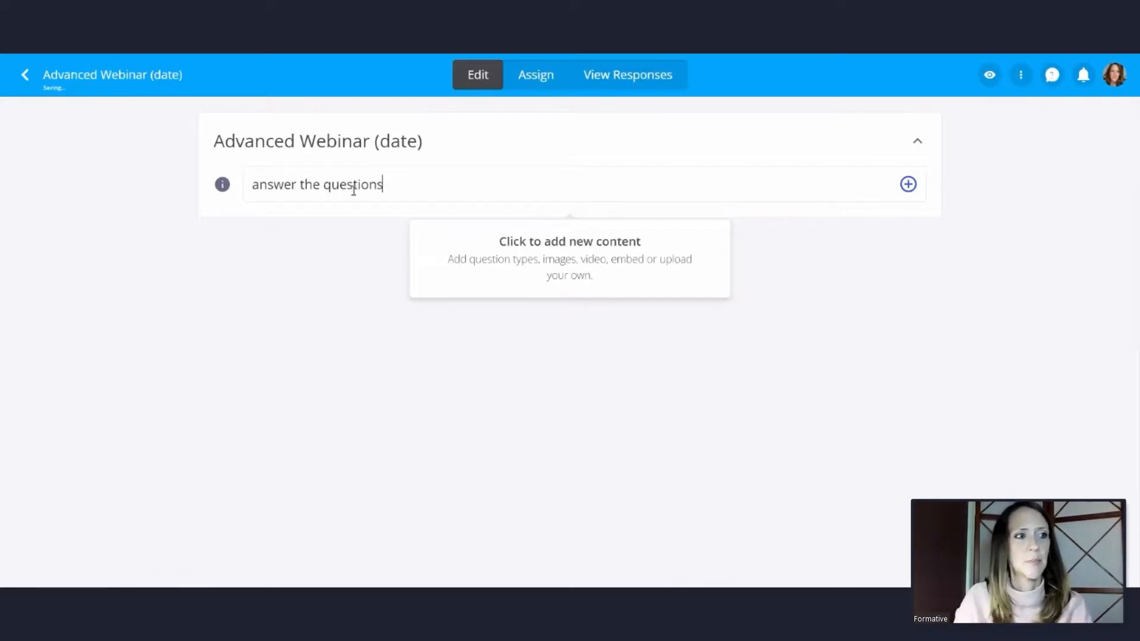
left_click(919, 143)
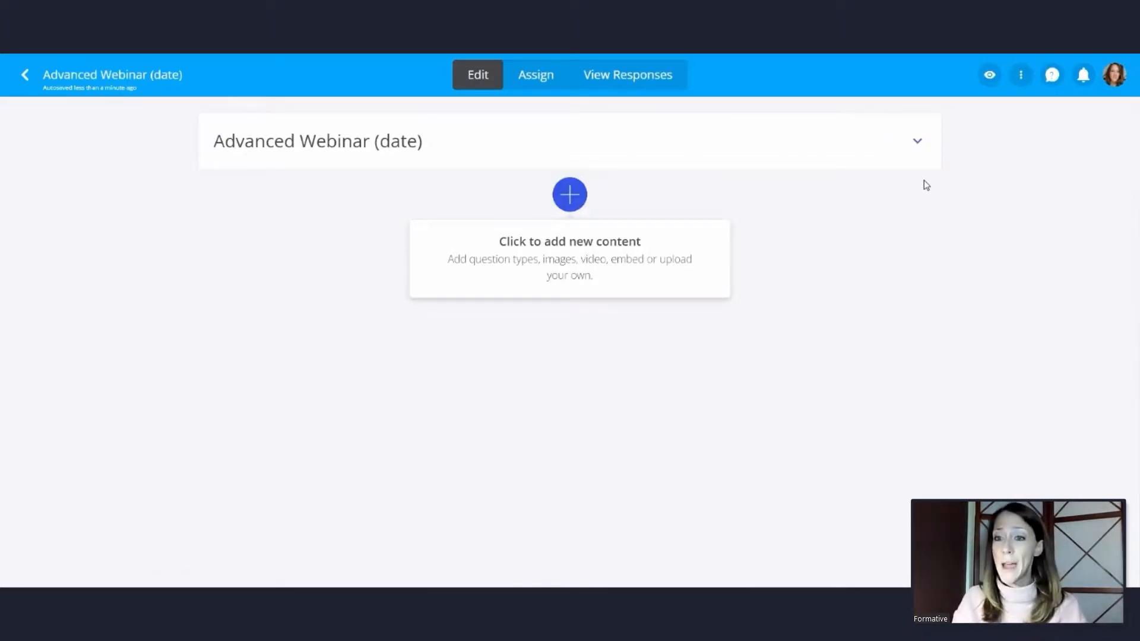
left_click(570, 195)
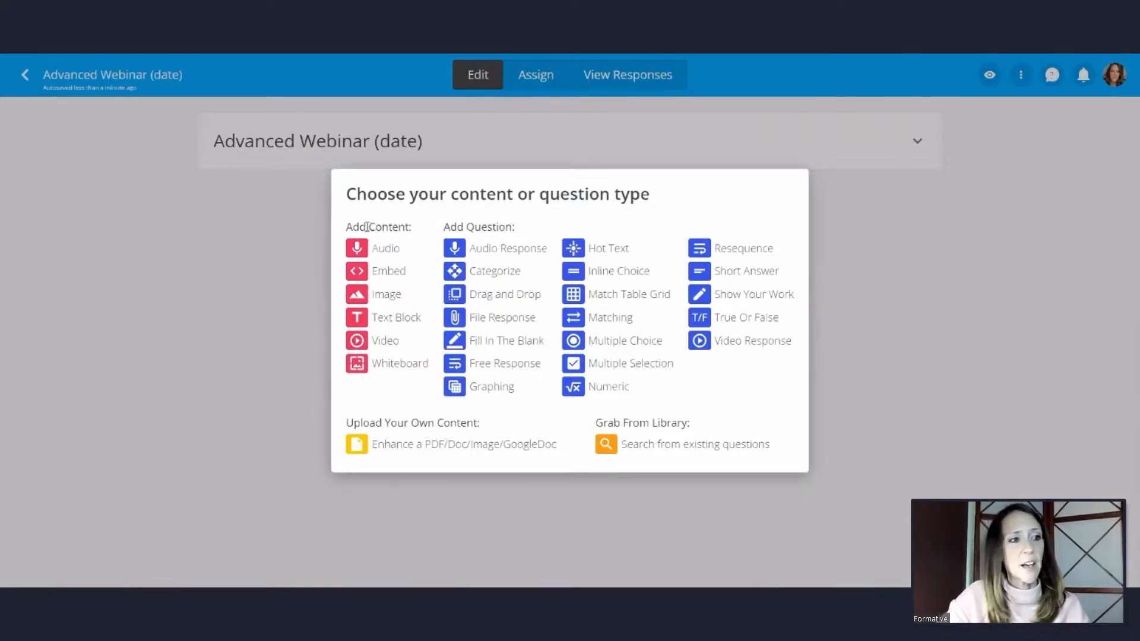
left_click(376, 345)
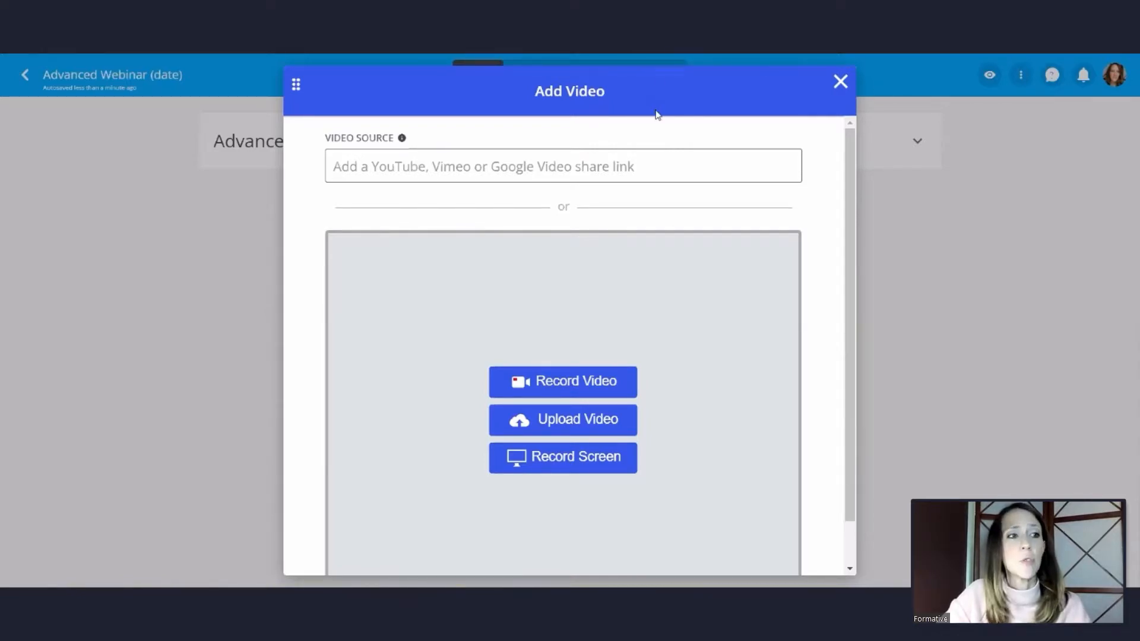
right_click(527, 169)
left_click(567, 285)
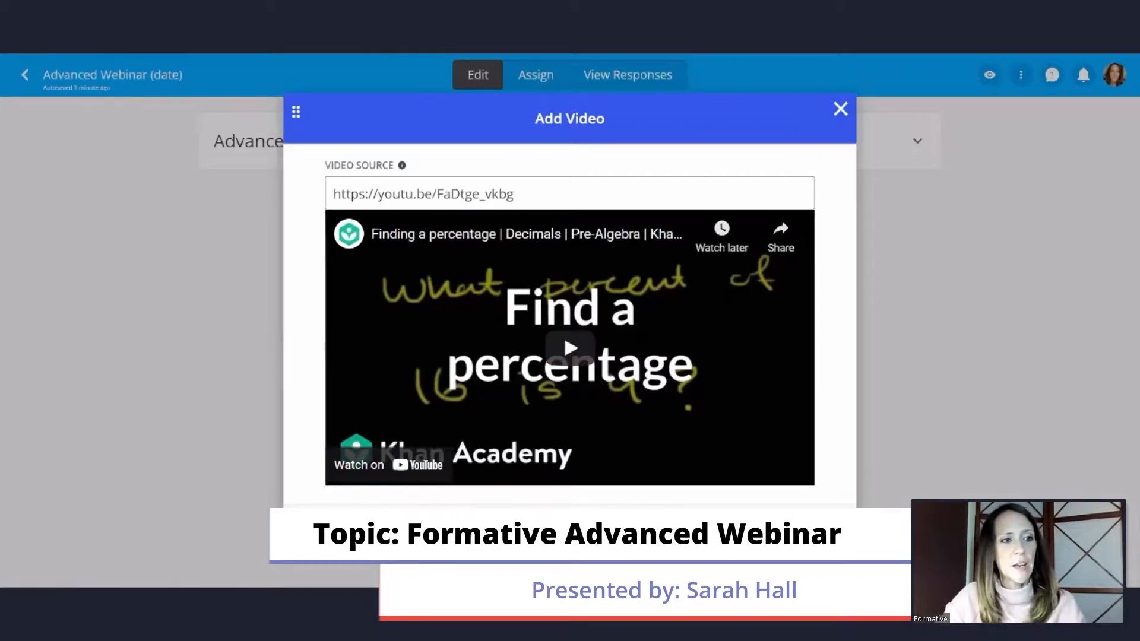
left_click(569, 533)
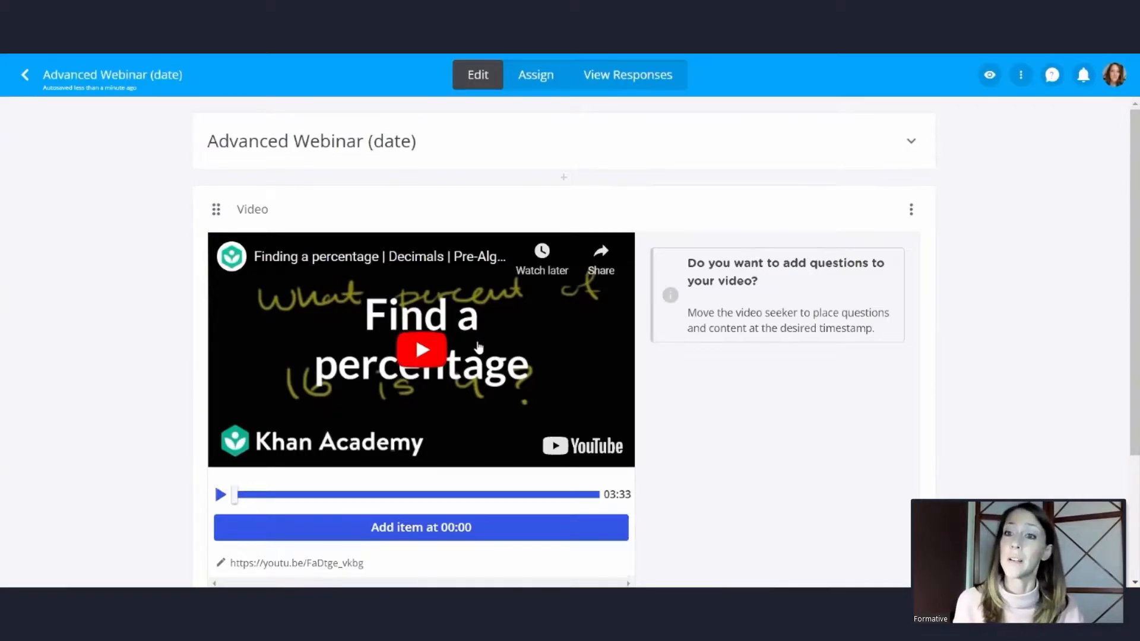
Preview the embedded video around 00:42, pause it and return the seeker to 00:00.
left_click(221, 494)
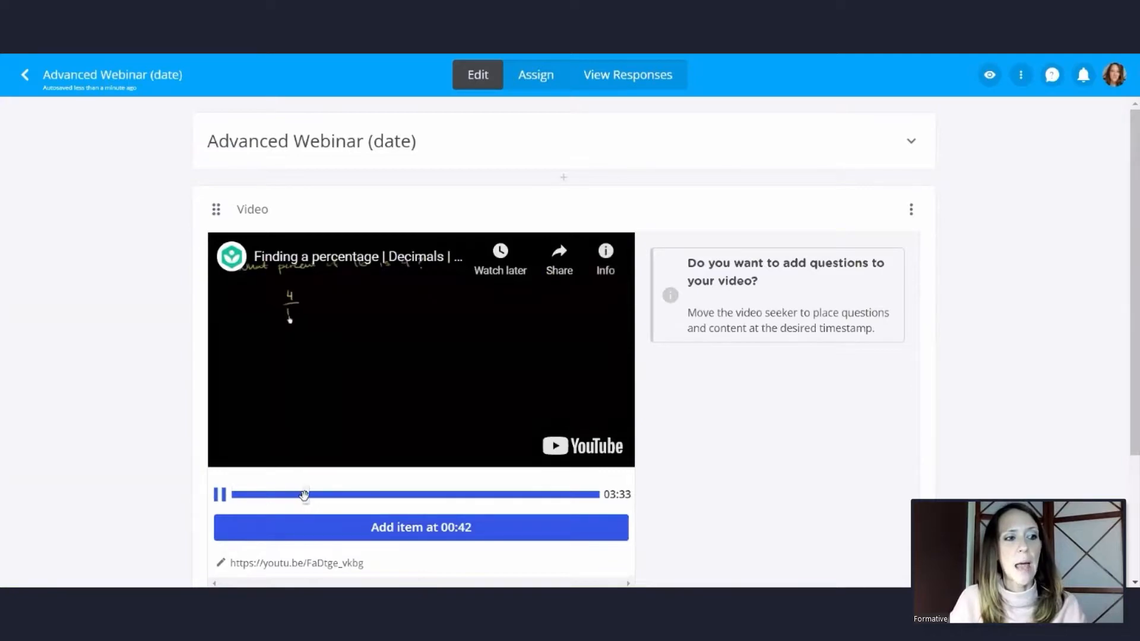
left_click(223, 497)
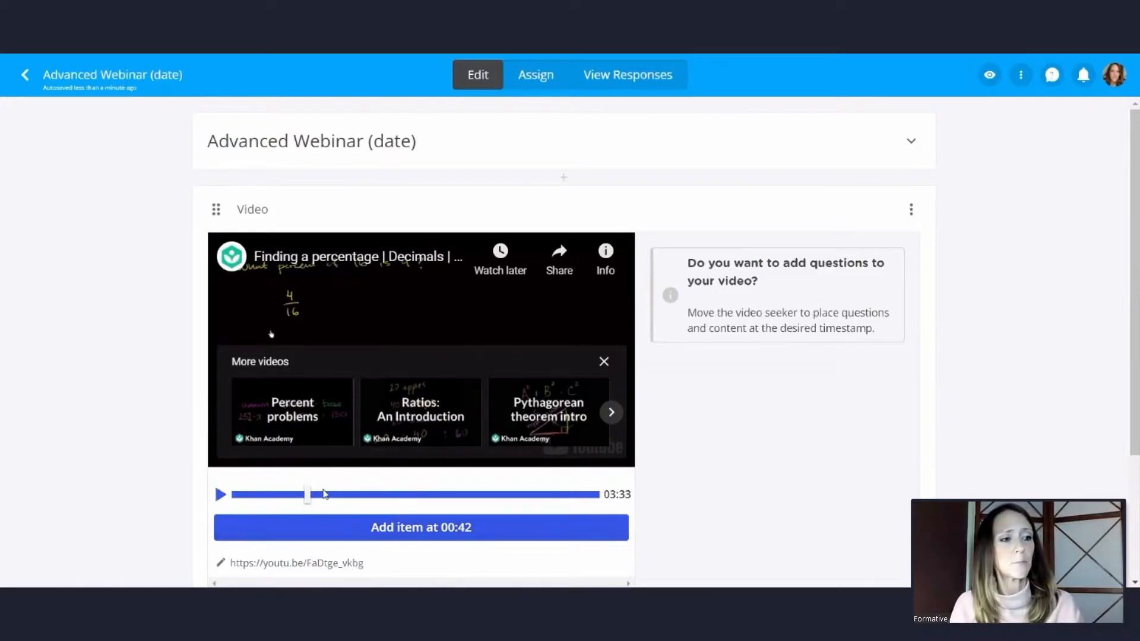
left_click_drag(276, 496, 194, 496)
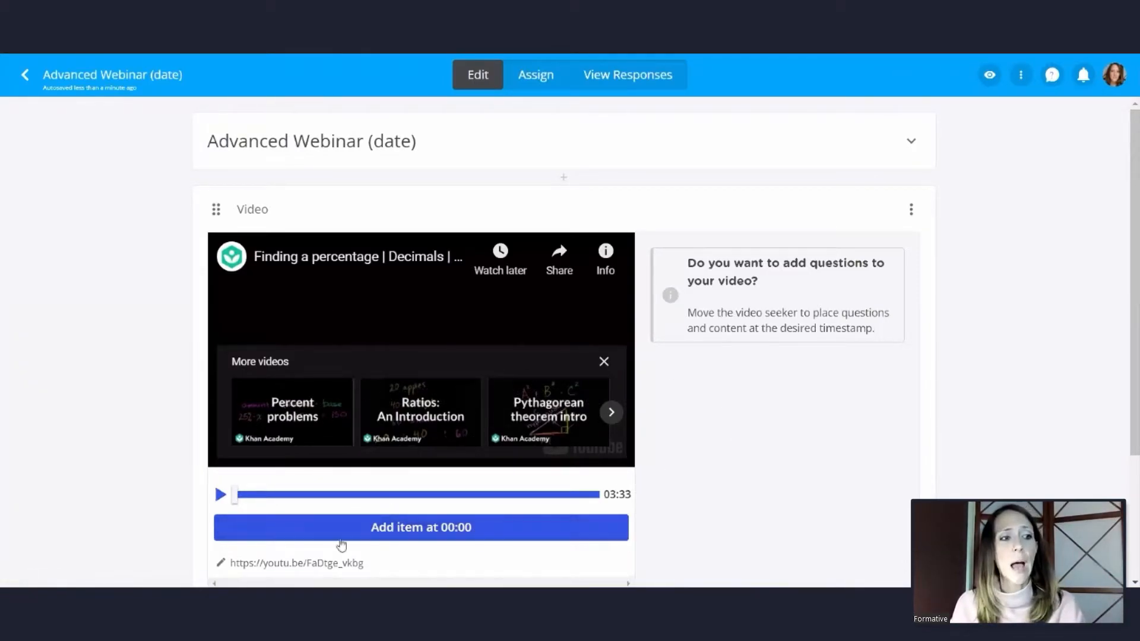
Add a multiple choice question at 00:00 of the video asking "What is this video about?".
left_click(436, 529)
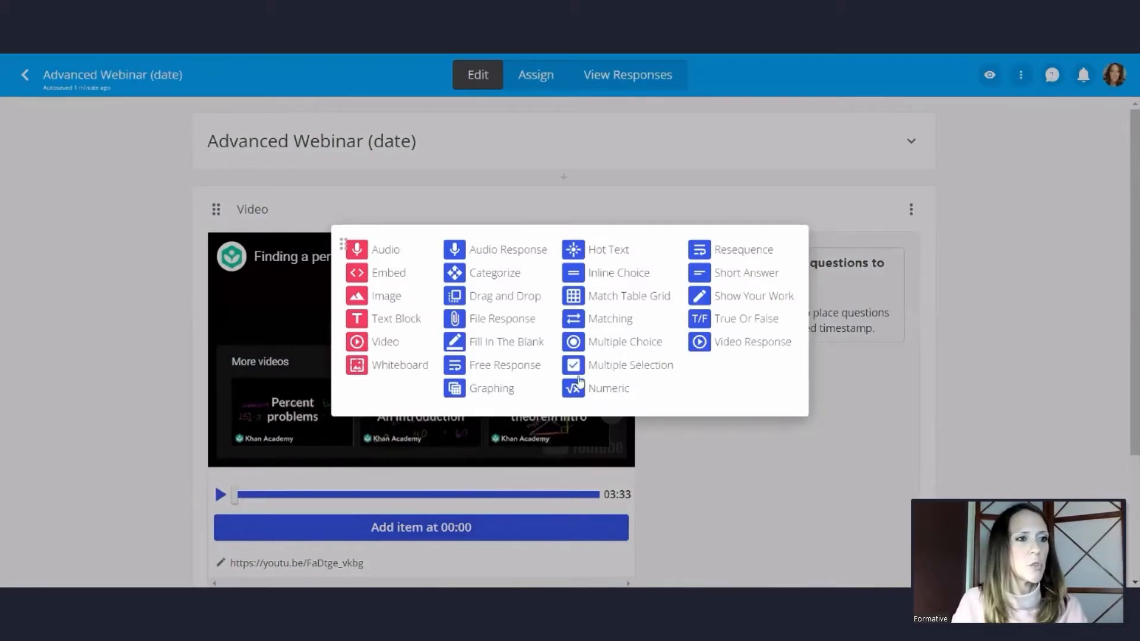
left_click(610, 343)
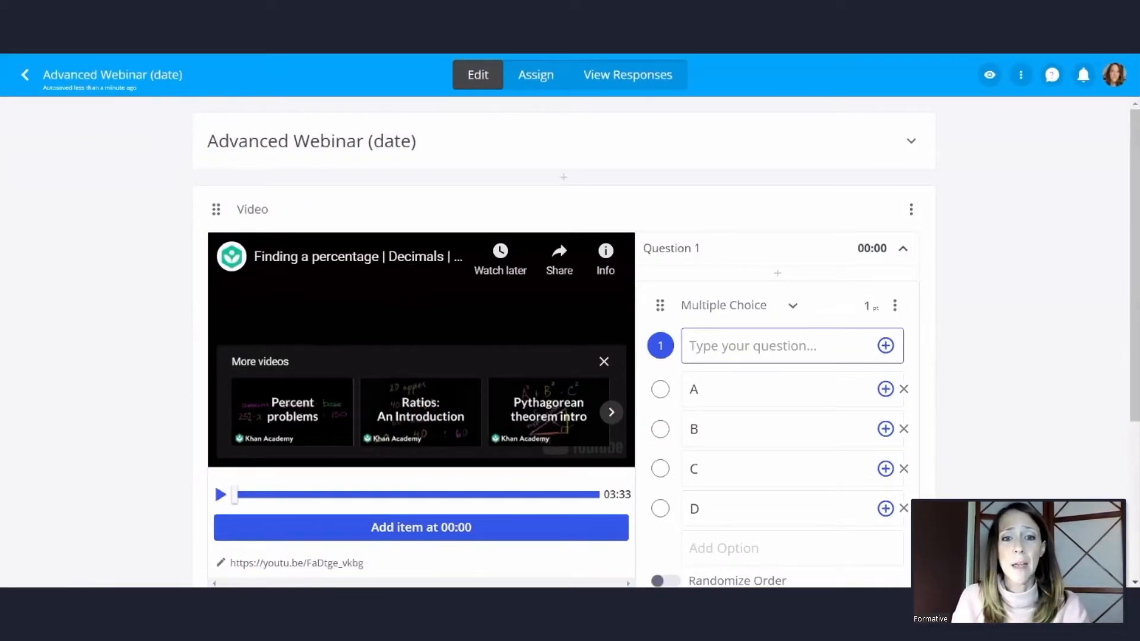
left_click(744, 346)
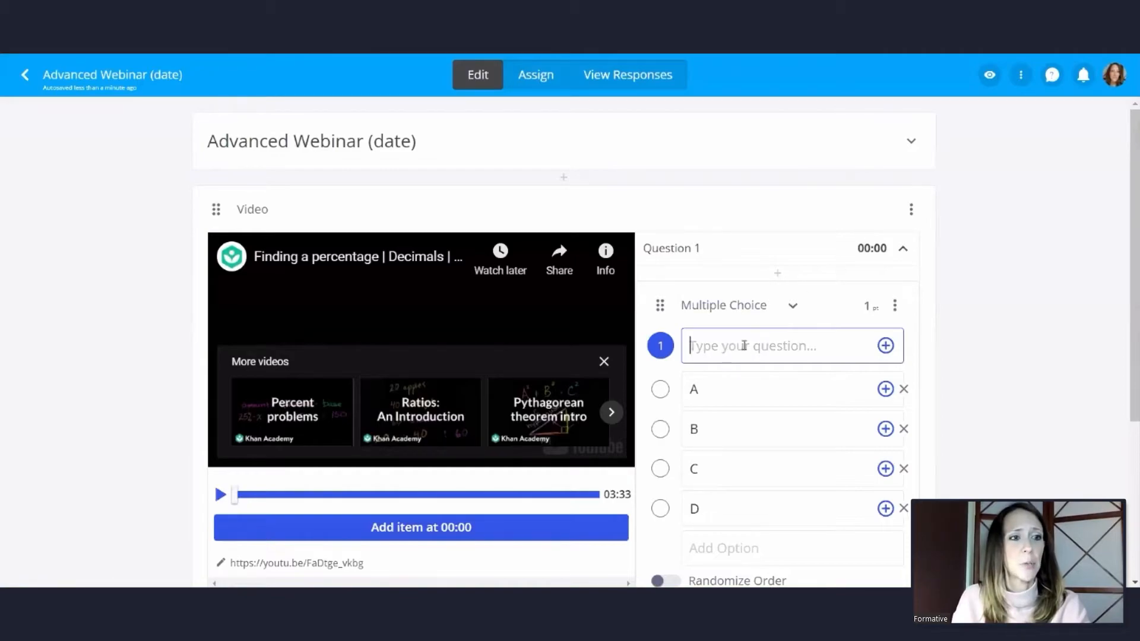
type("What is this video about?")
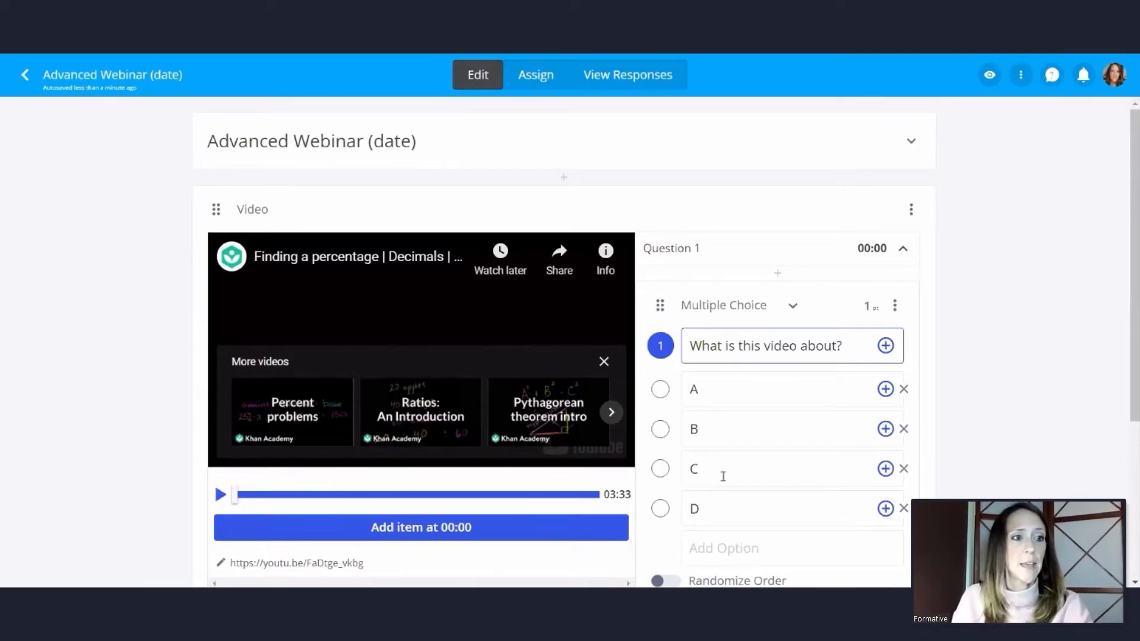
Fill the answer options with Percentages, Subtraction, Addition and Multiplication, and mark Percentages as correct.
double_click(702, 389)
type("Percentages")
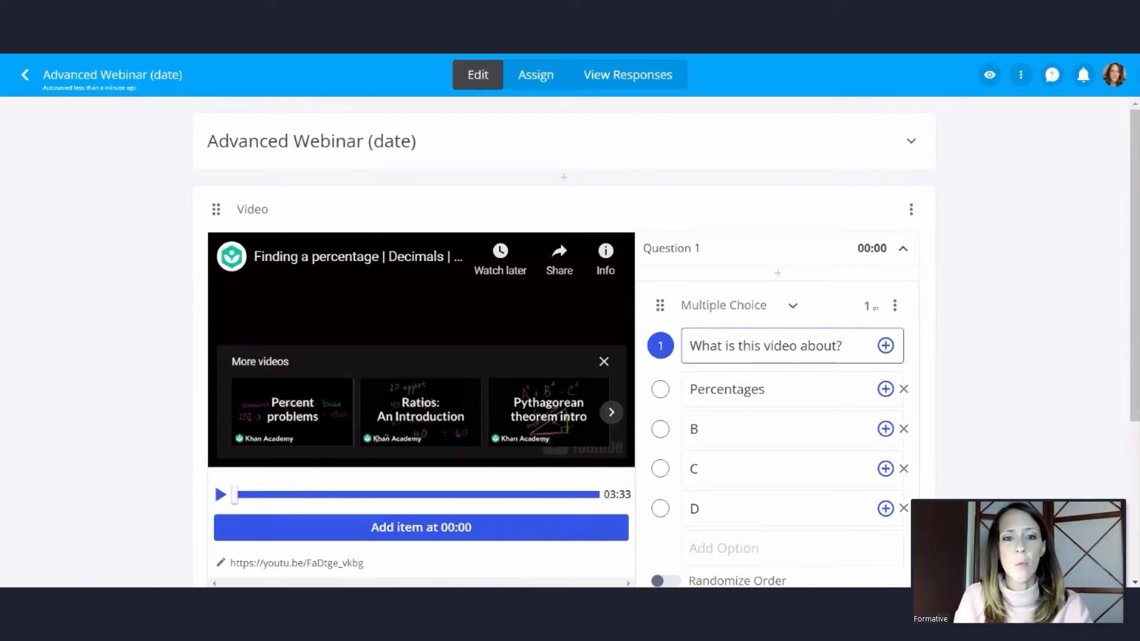
double_click(694, 429)
type("Subtraction")
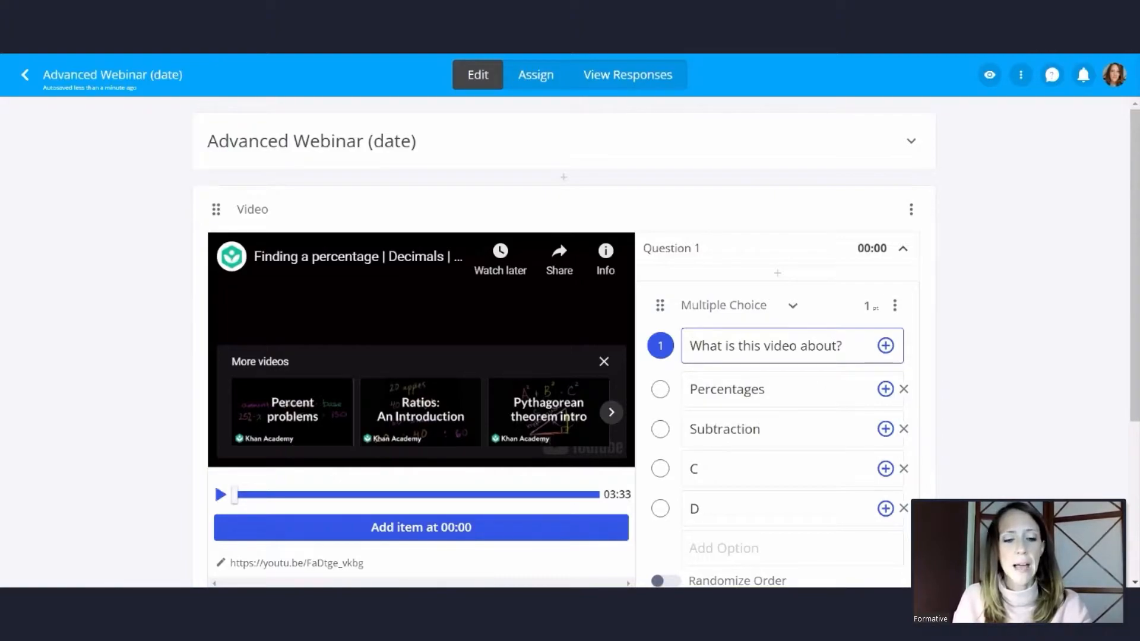
double_click(694, 469)
type("Addition")
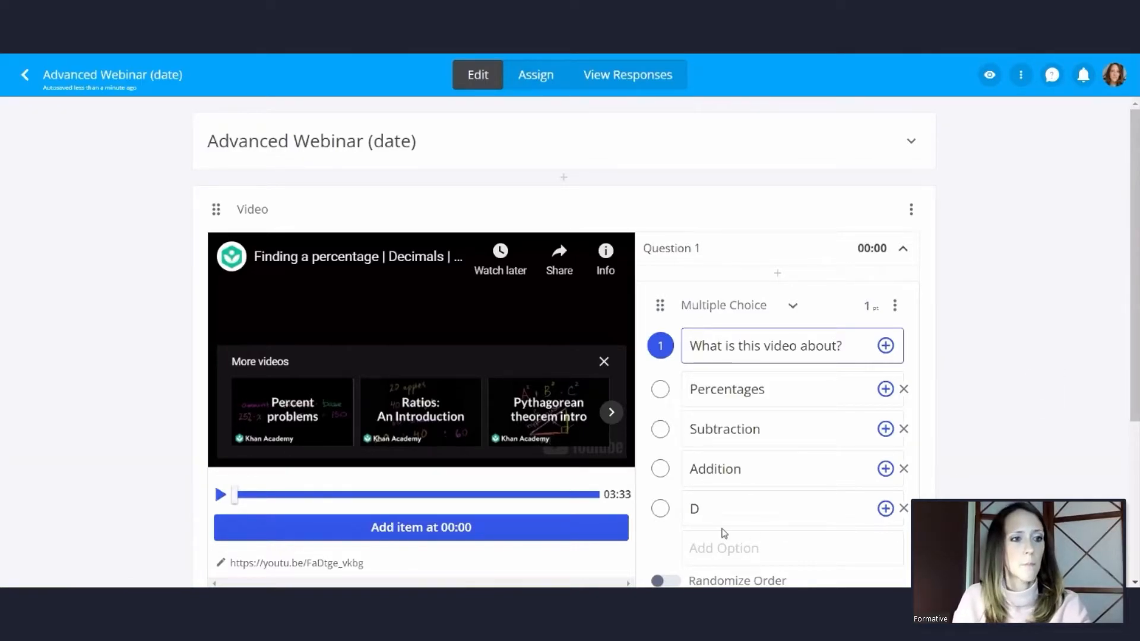
double_click(715, 510)
type("Multiplication")
left_click(660, 390)
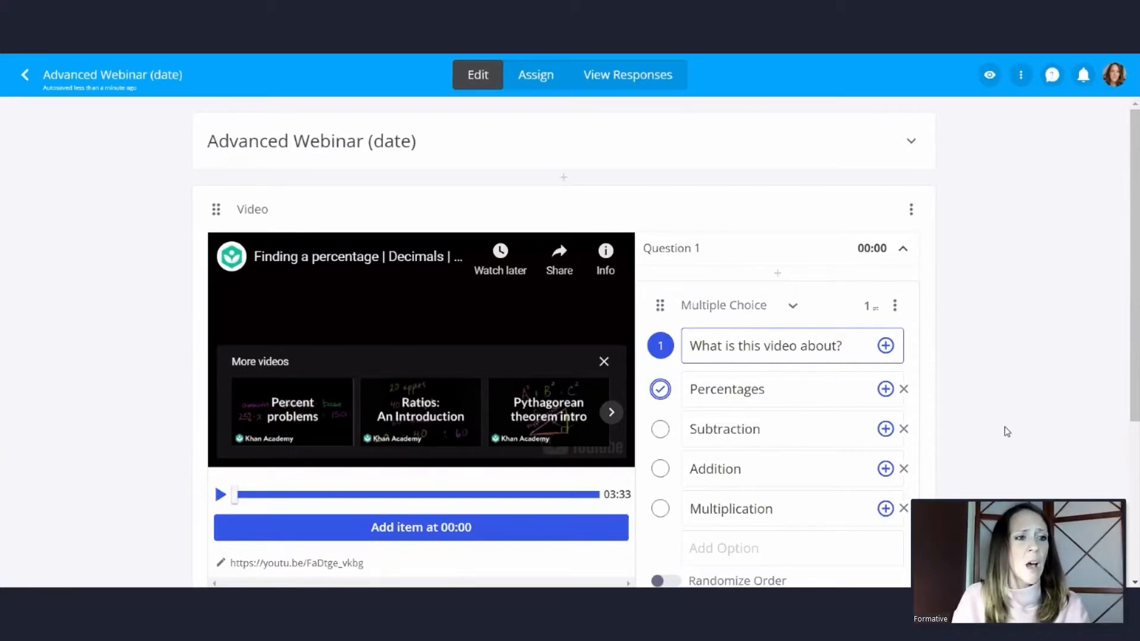
Add a free response question at 00:00 of the video asking "How comfortable do you feel with percentages?".
scroll(891, 398, "down", 1)
left_click(494, 461)
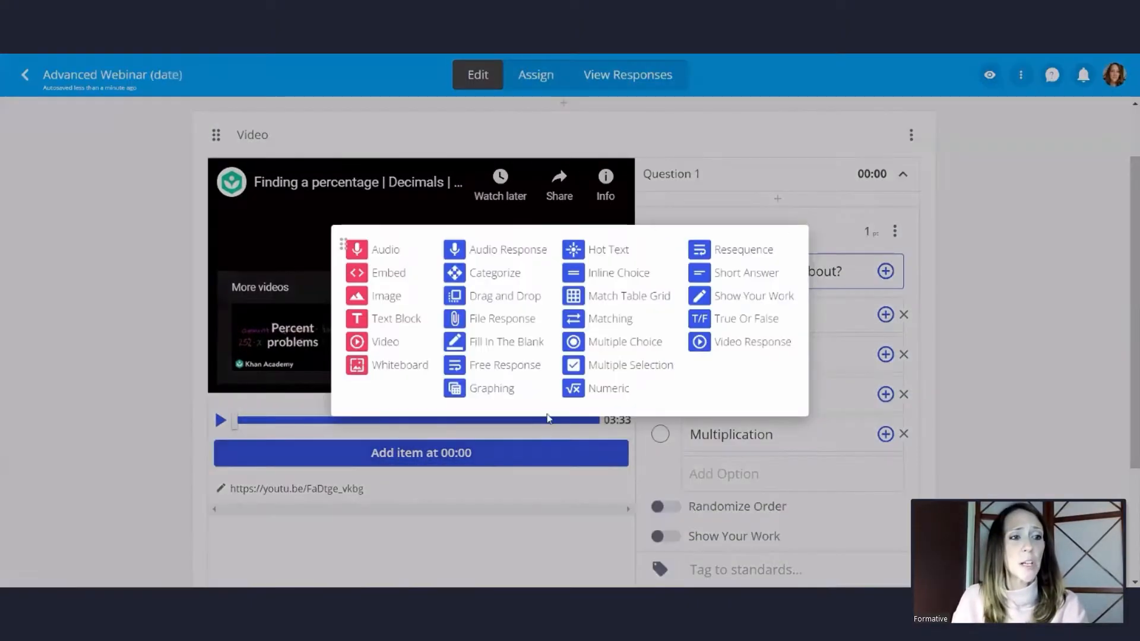
left_click(501, 366)
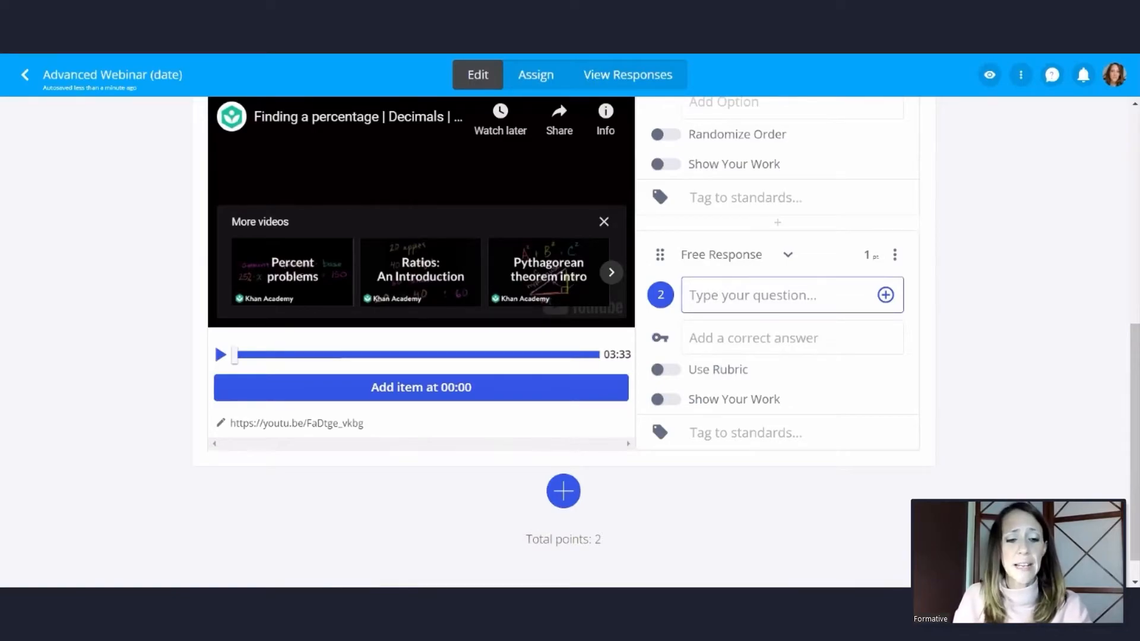
type("How comfortable do you feel with percentages?")
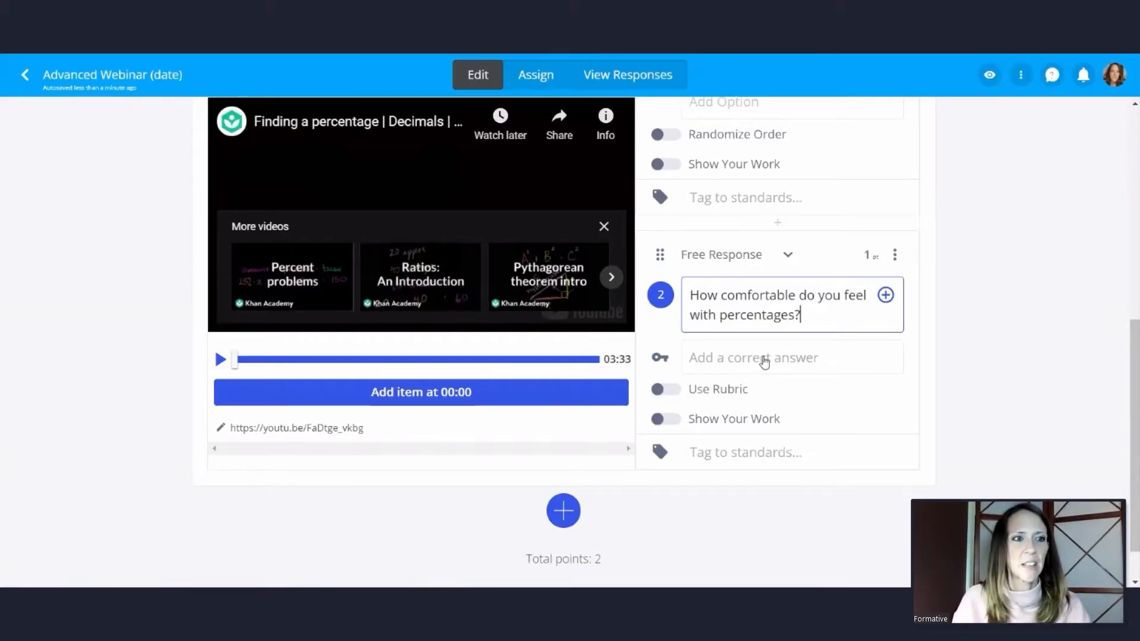
Add a short answer question at 00:00 of the video asking "What do you like about Math?".
left_click(541, 397)
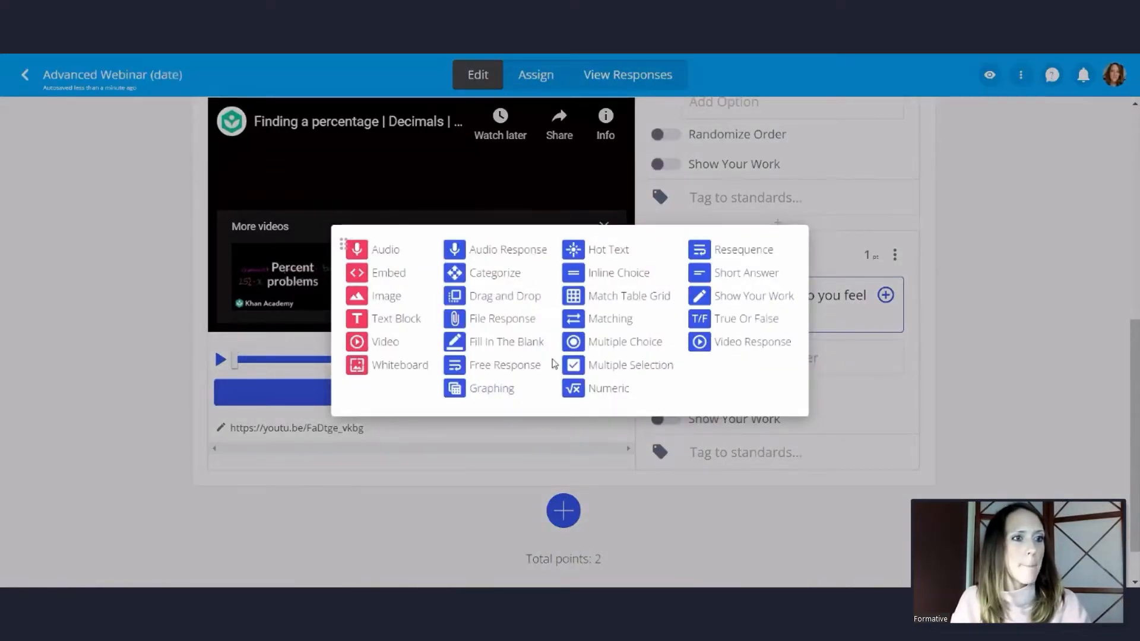
left_click(746, 277)
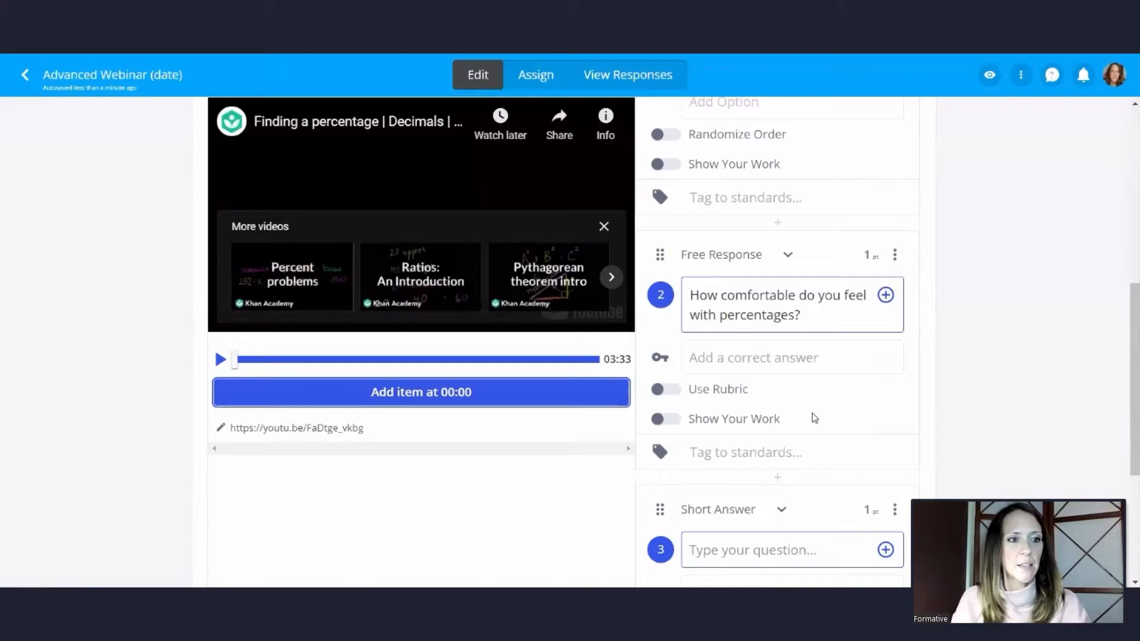
scroll(814, 418, "down", 4)
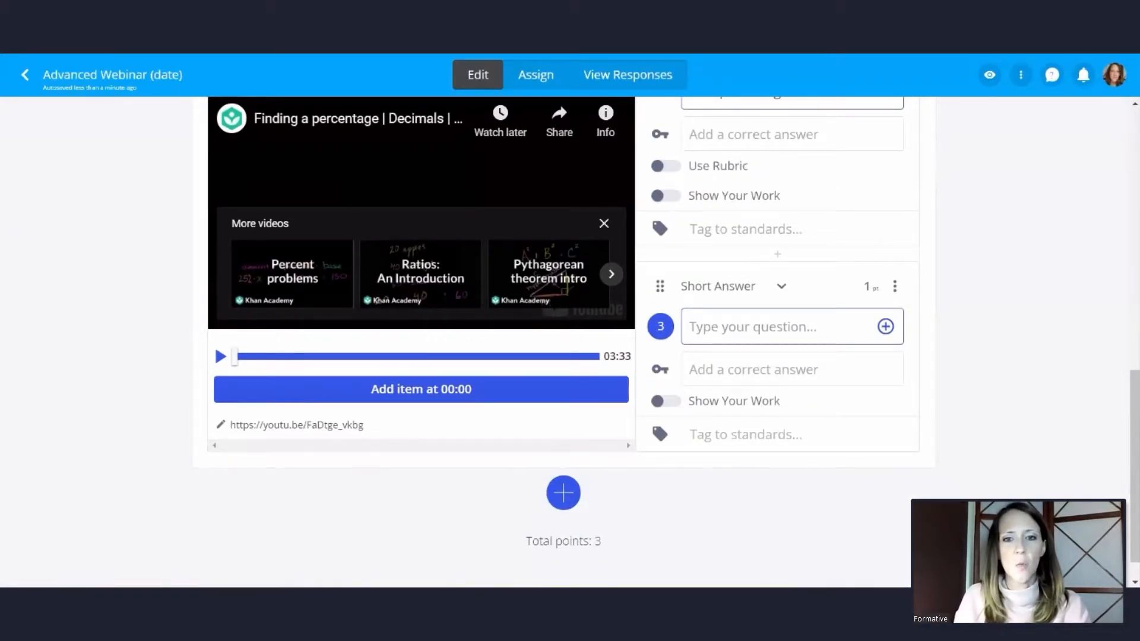
left_click(704, 326)
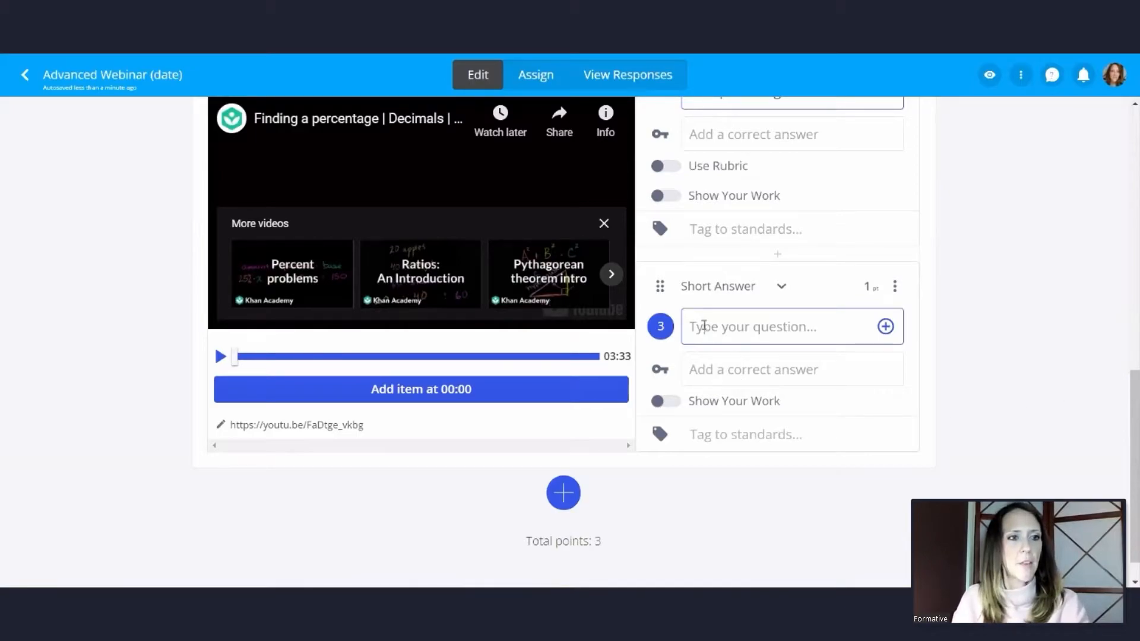
type("What do you like about Math?")
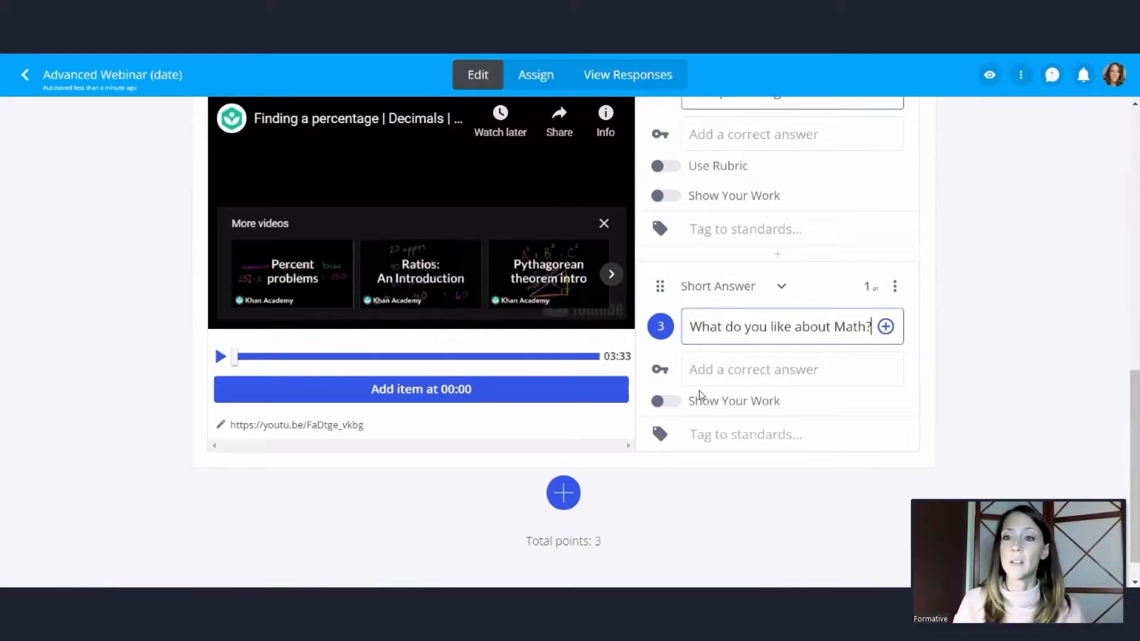
Preview the formative as a student, expand the video's questions at 00:00, look through all three, and close the preview.
scroll(700, 395, "up", 6)
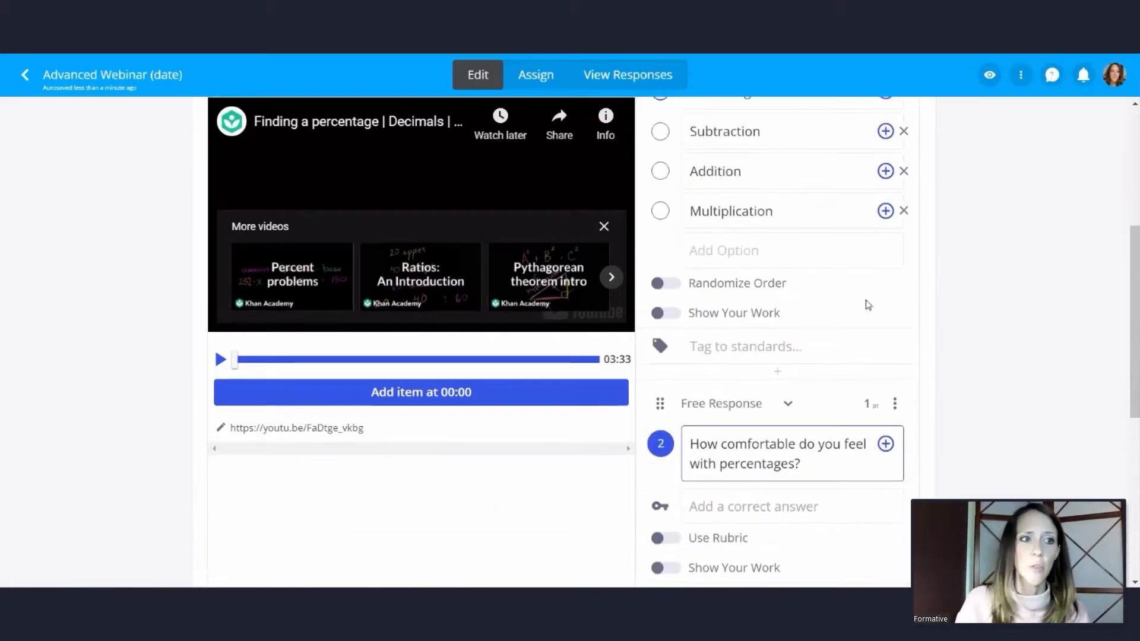
left_click(991, 76)
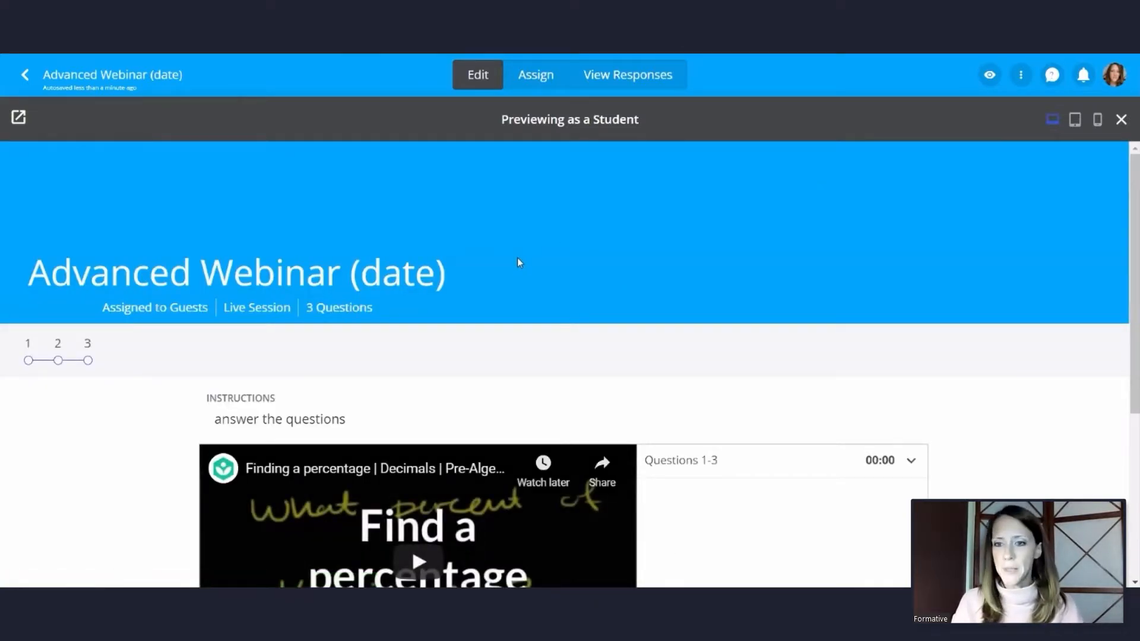
scroll(472, 264, "down", 4)
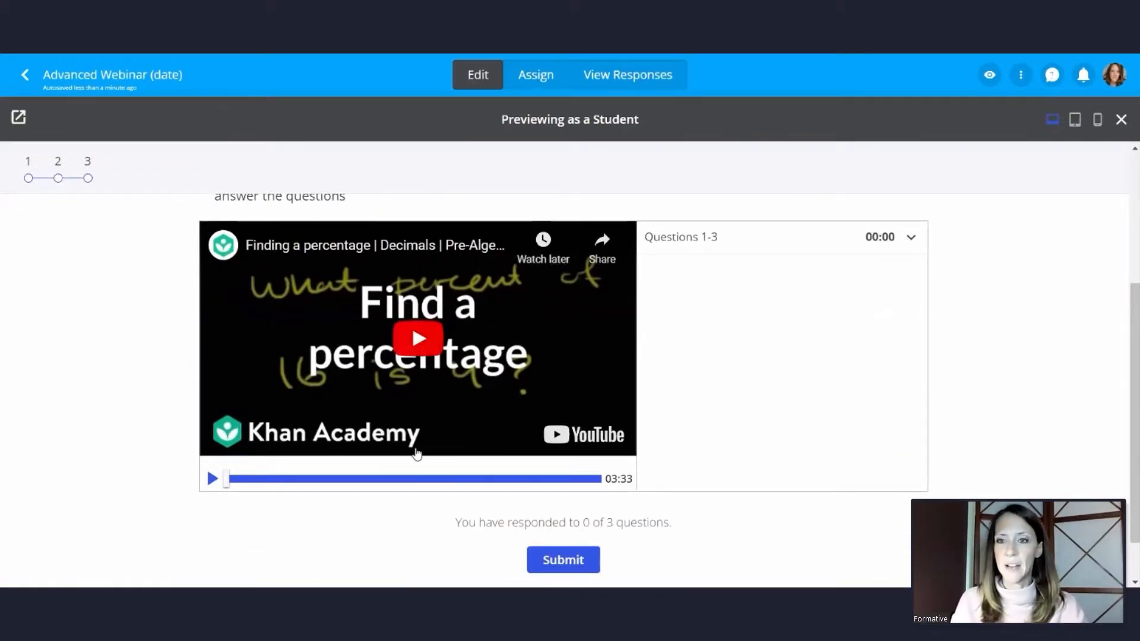
left_click(912, 240)
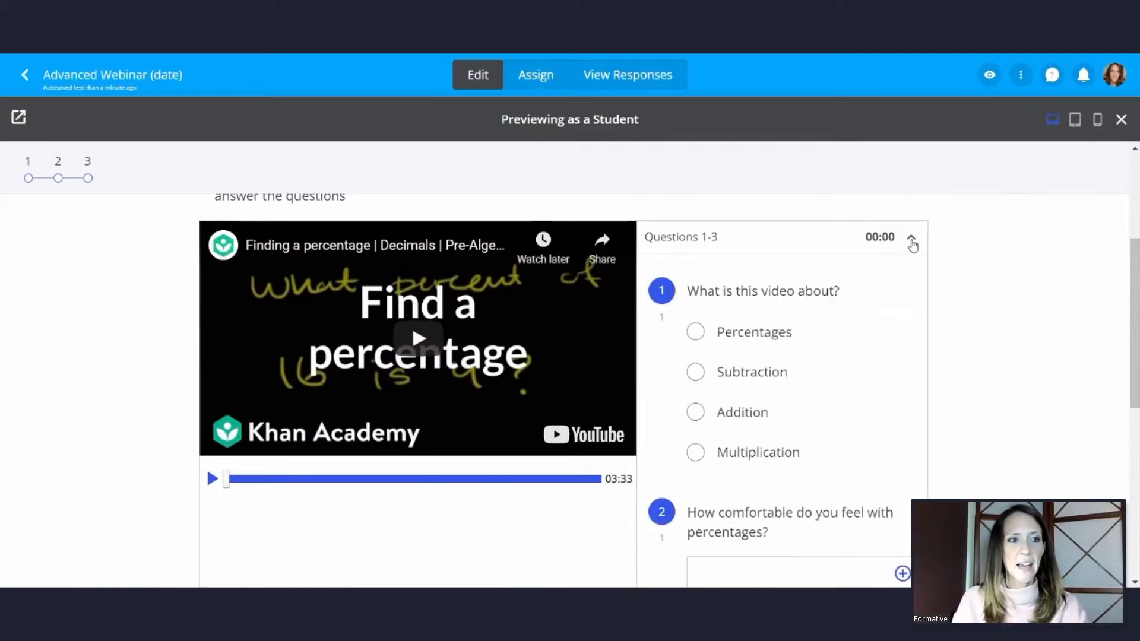
scroll(876, 275, "down", 4)
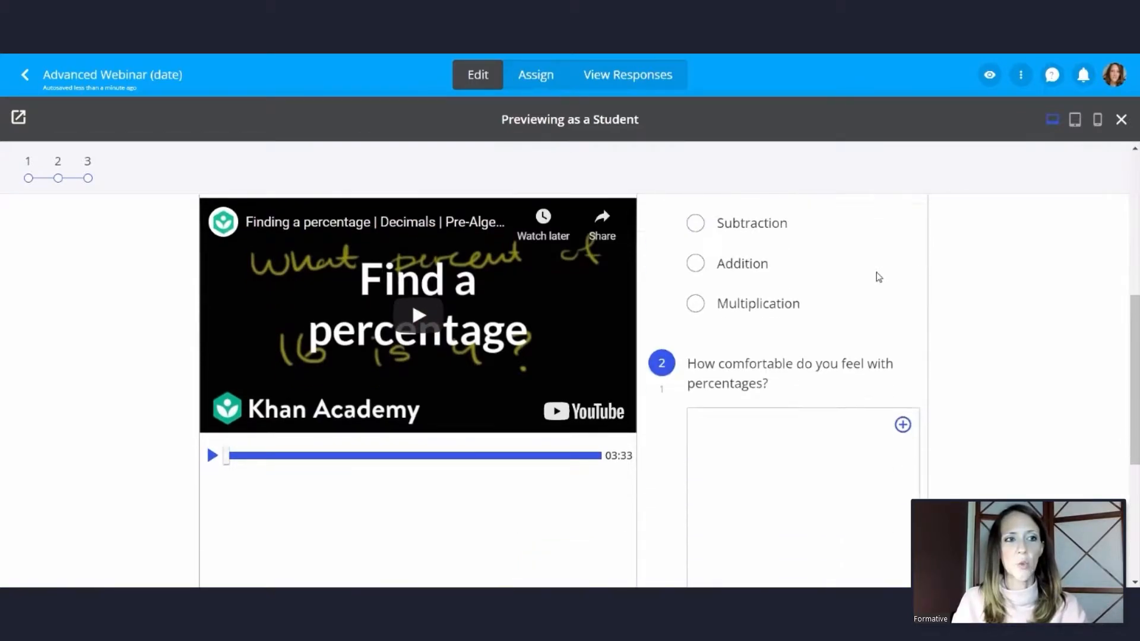
scroll(877, 275, "down", 4)
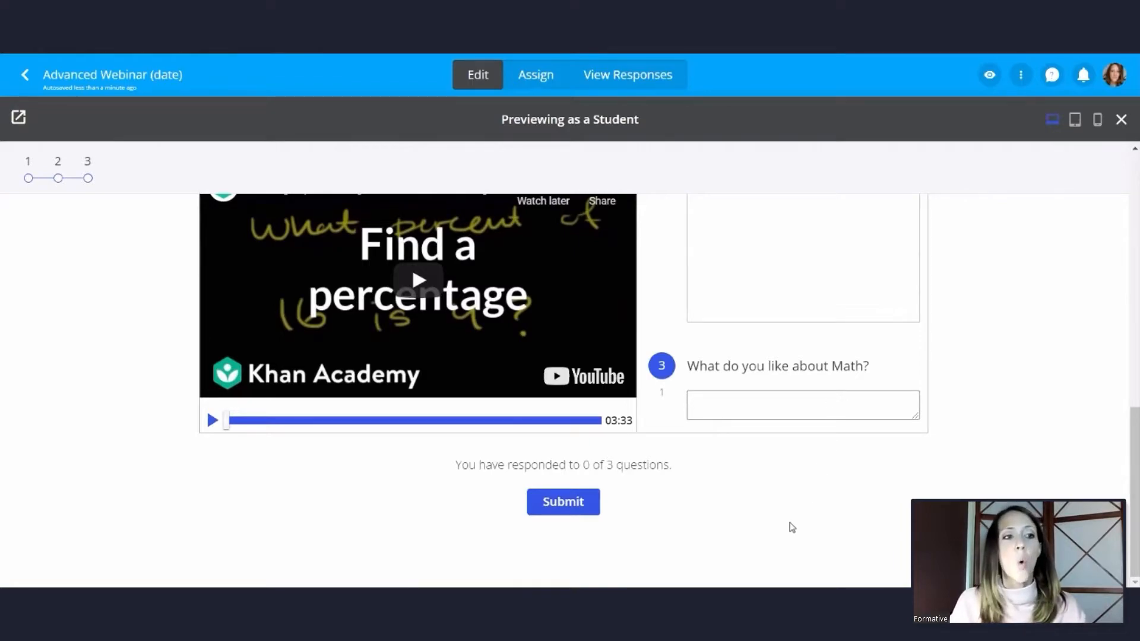
scroll(374, 332, "up", 3)
scroll(367, 365, "up", 3)
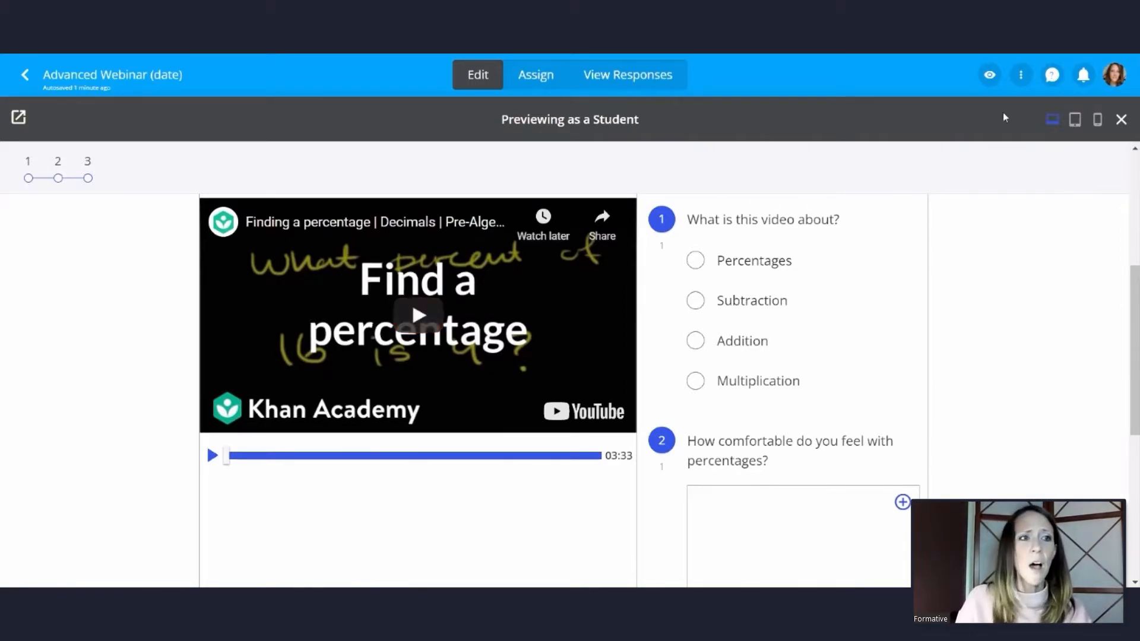
left_click(1122, 120)
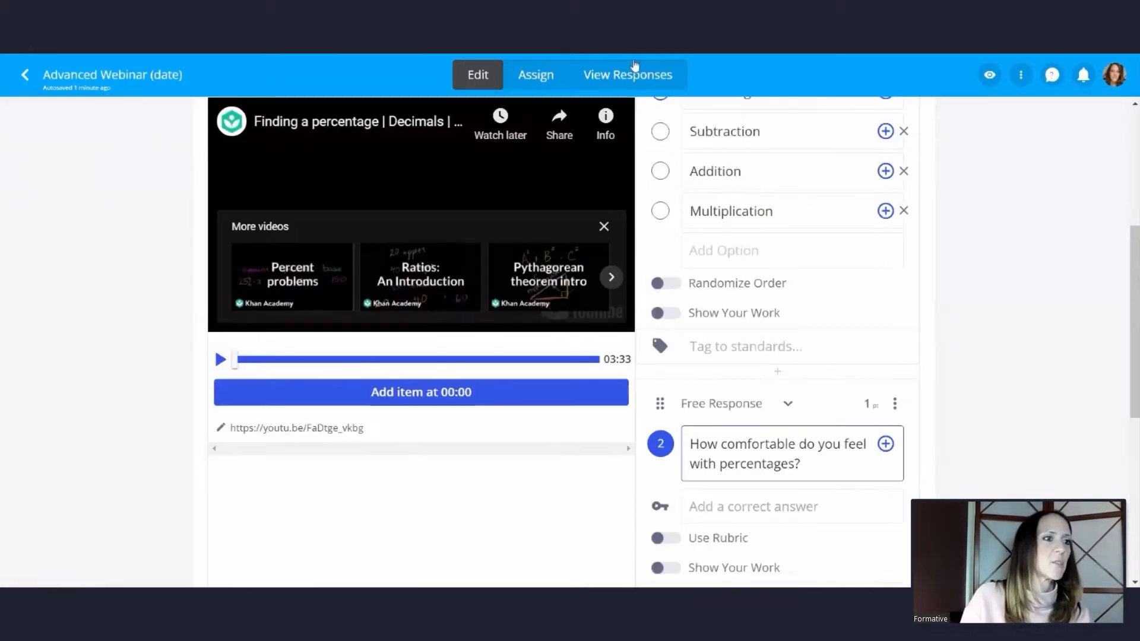
scroll(563, 345, "down", 7)
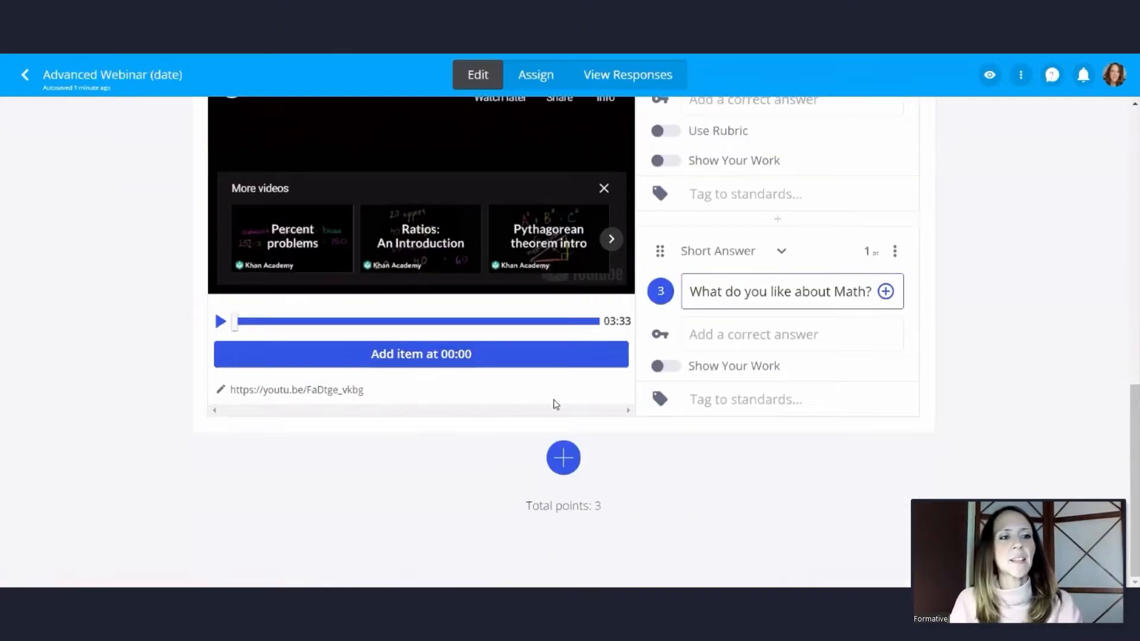
left_click(564, 466)
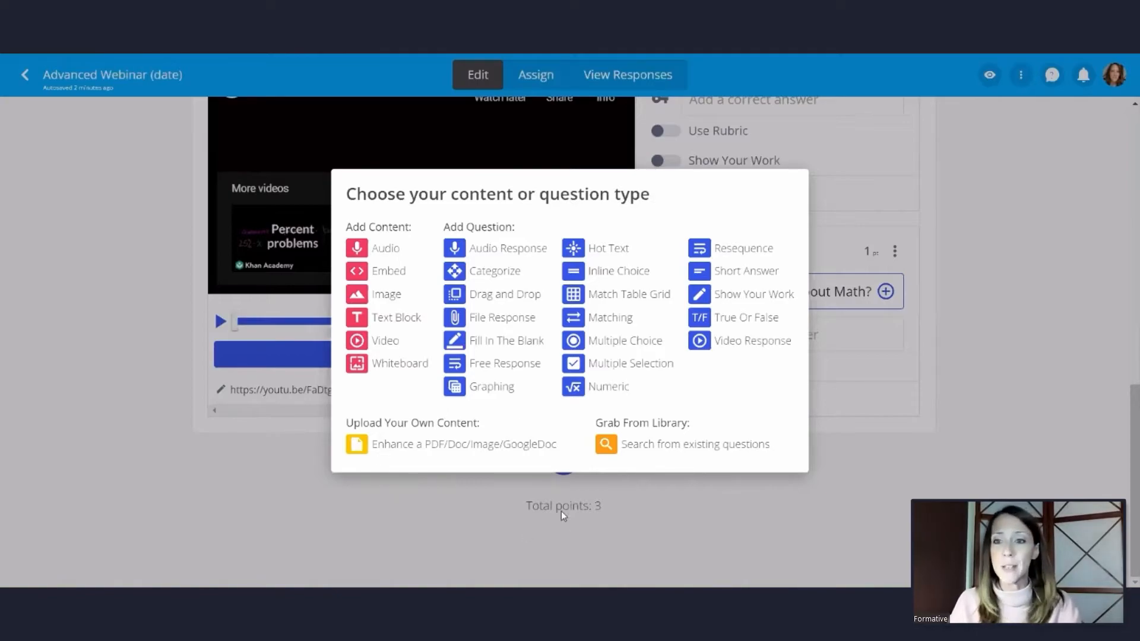
left_click(455, 447)
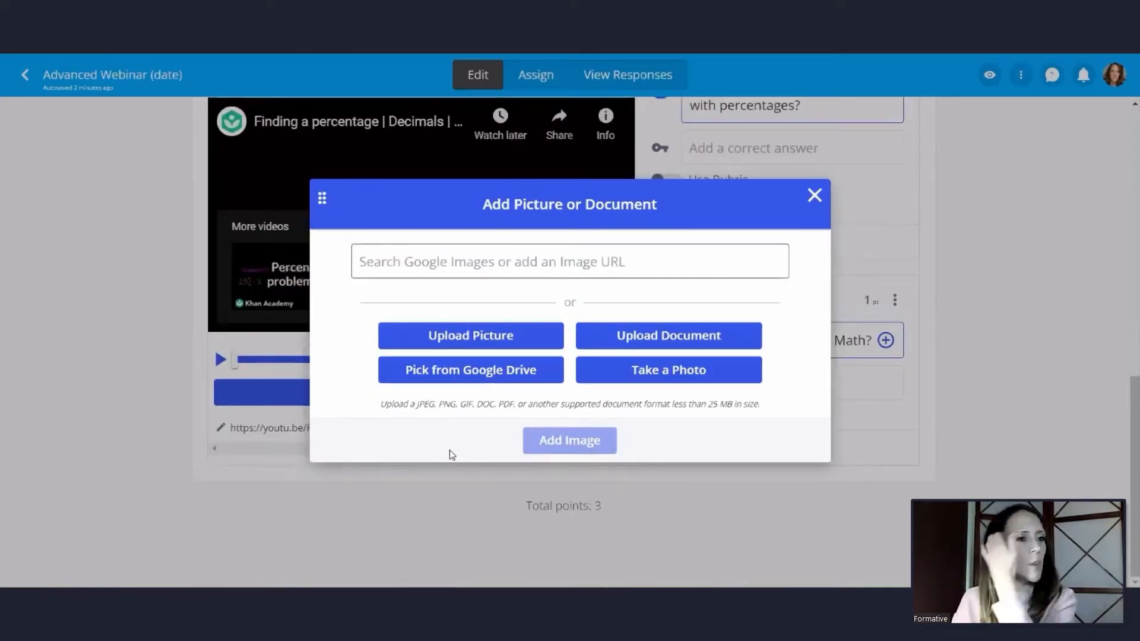
left_click(488, 374)
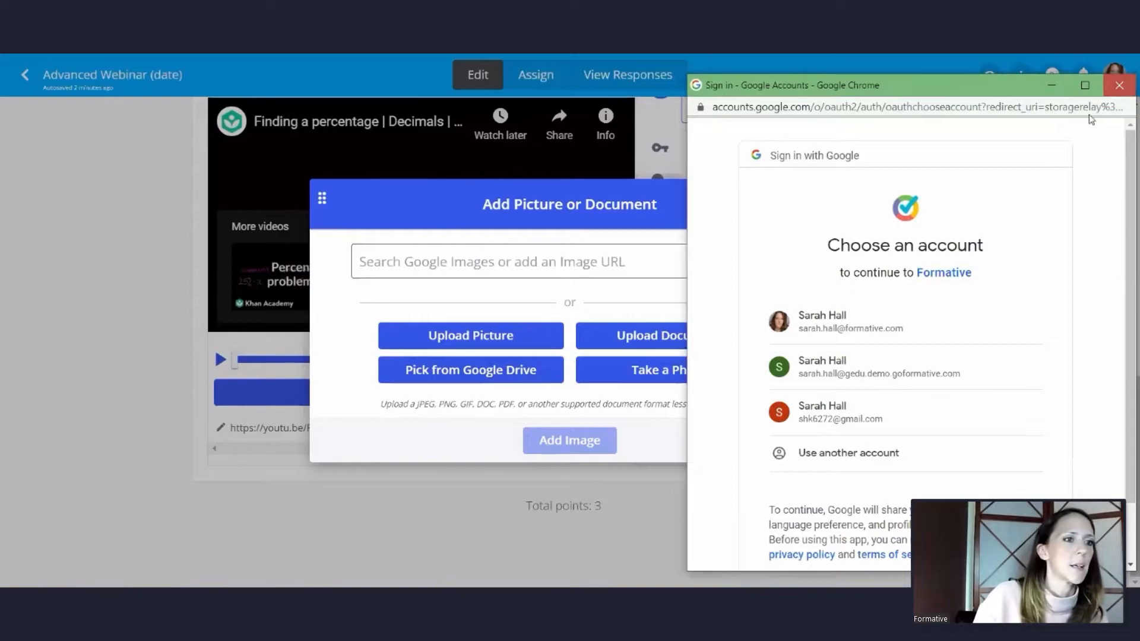
left_click(1119, 85)
left_click(812, 205)
Upload the "Copy of Advanc..." presentation from the work account's Google Drive and add all its slides as images below the video.
left_click(563, 468)
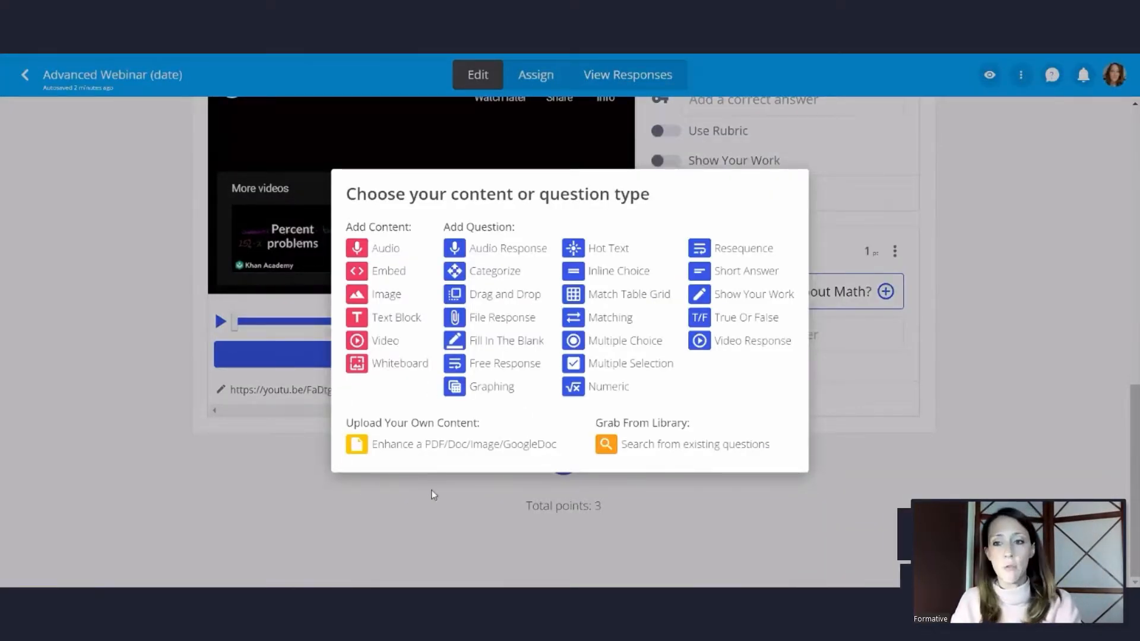
left_click(419, 446)
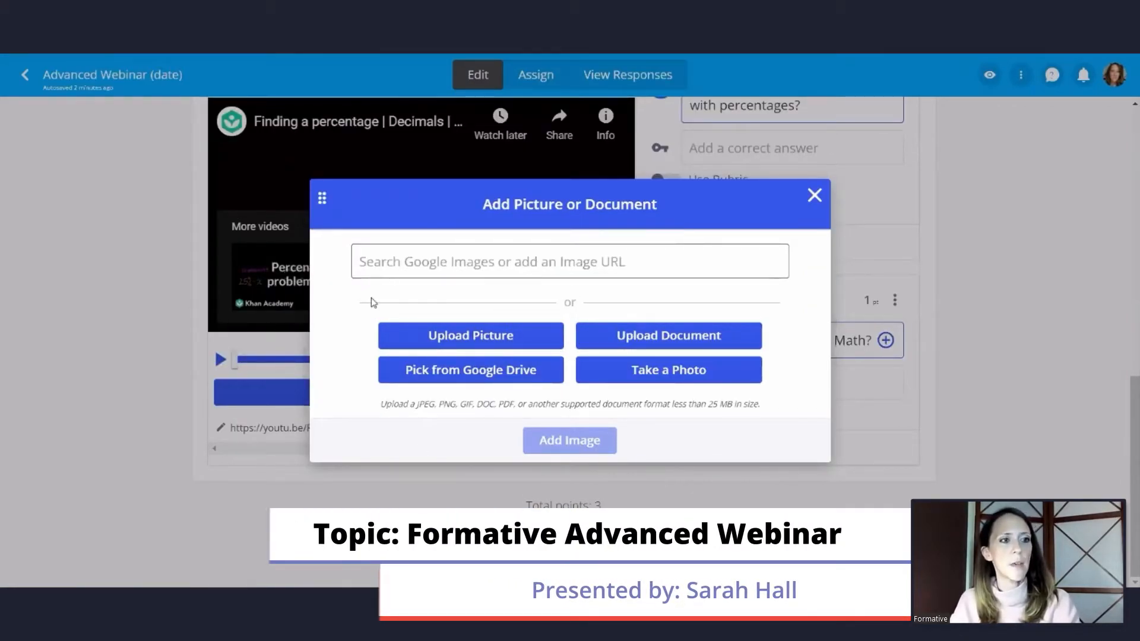
left_click(484, 372)
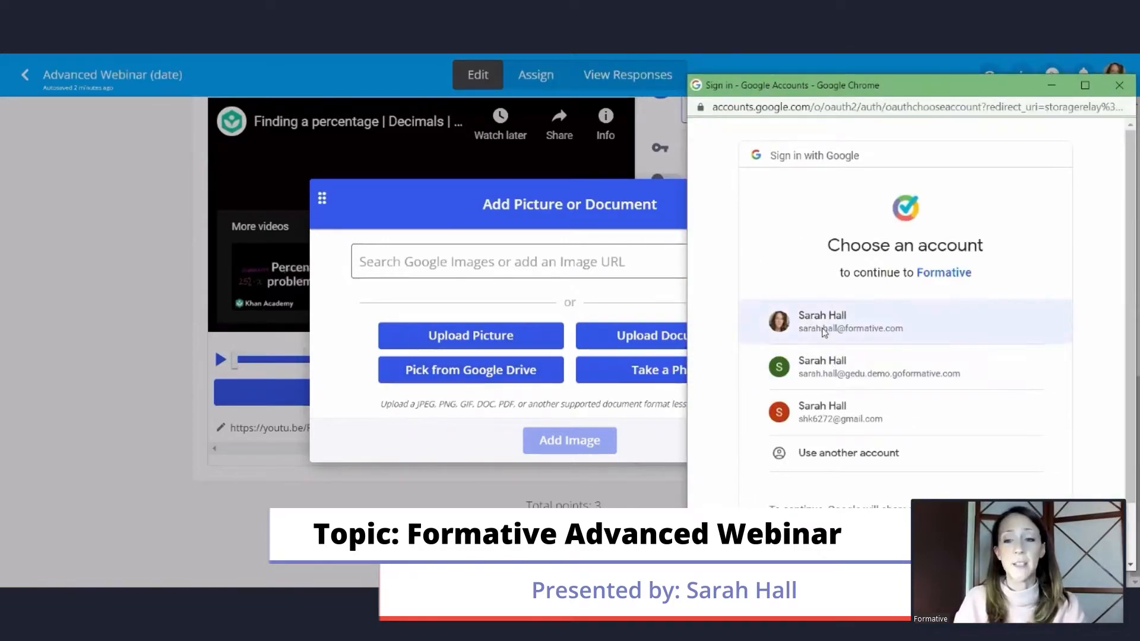
left_click(823, 331)
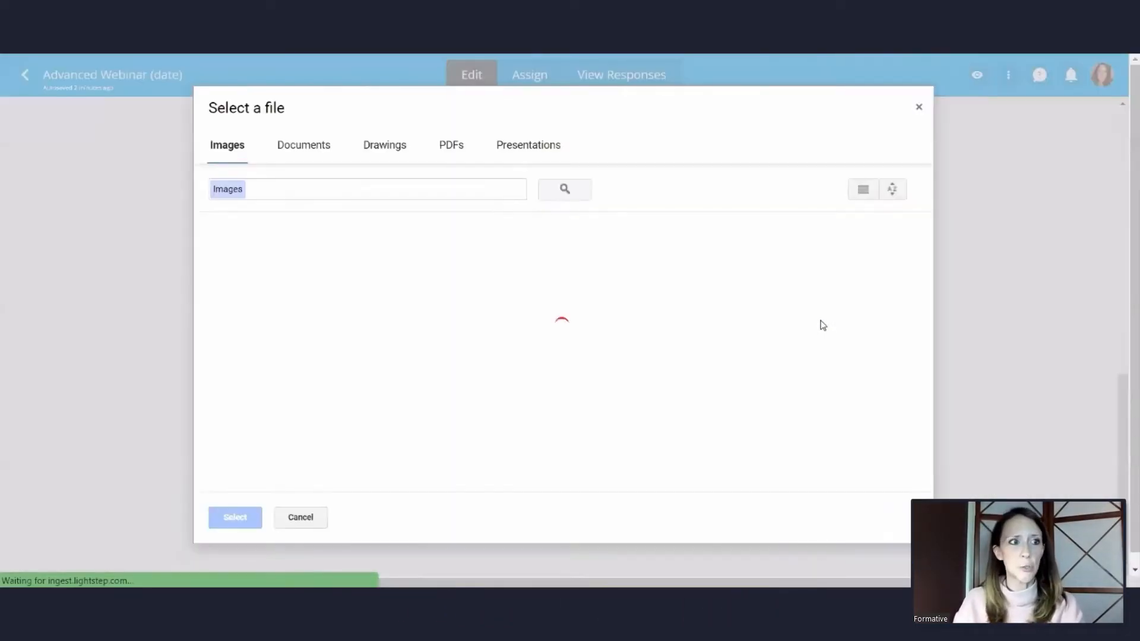
left_click(534, 149)
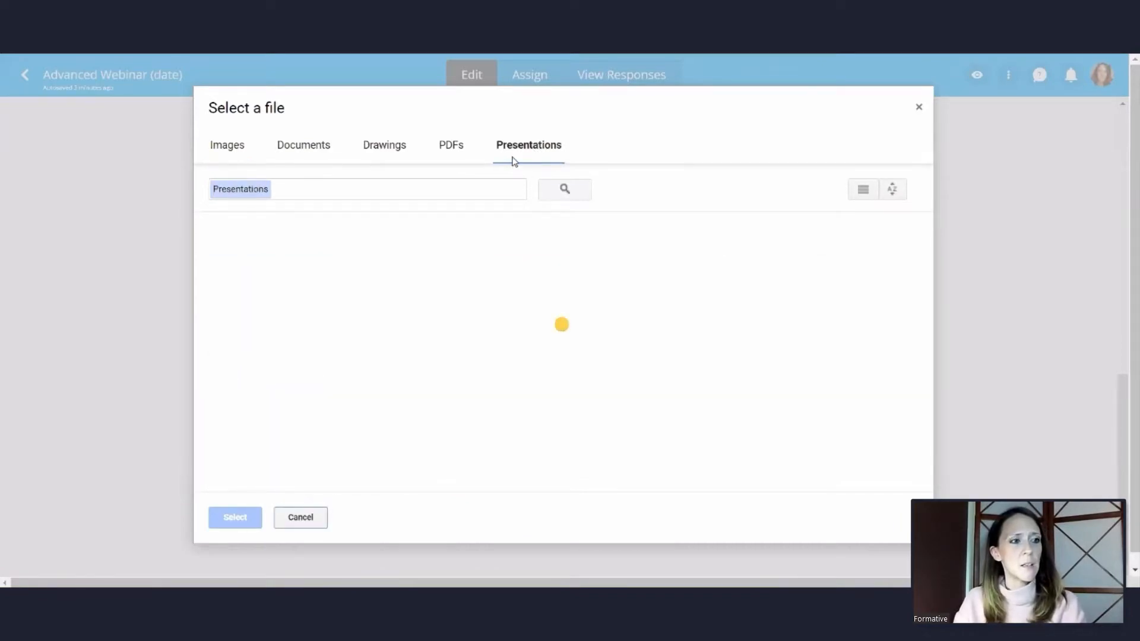
left_click(304, 314)
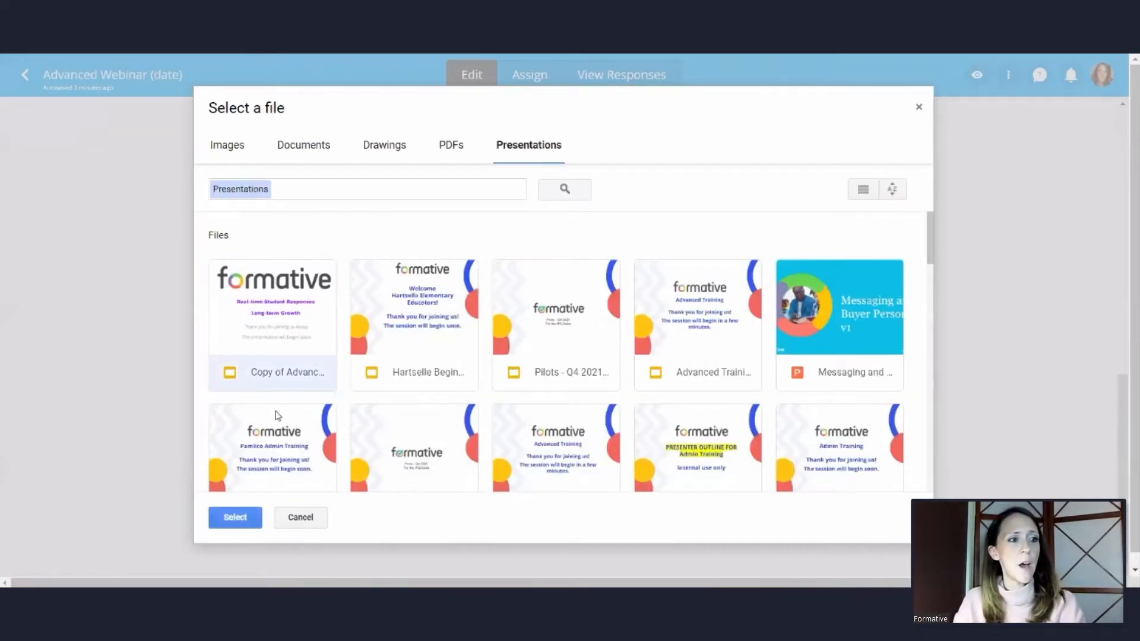
left_click(236, 519)
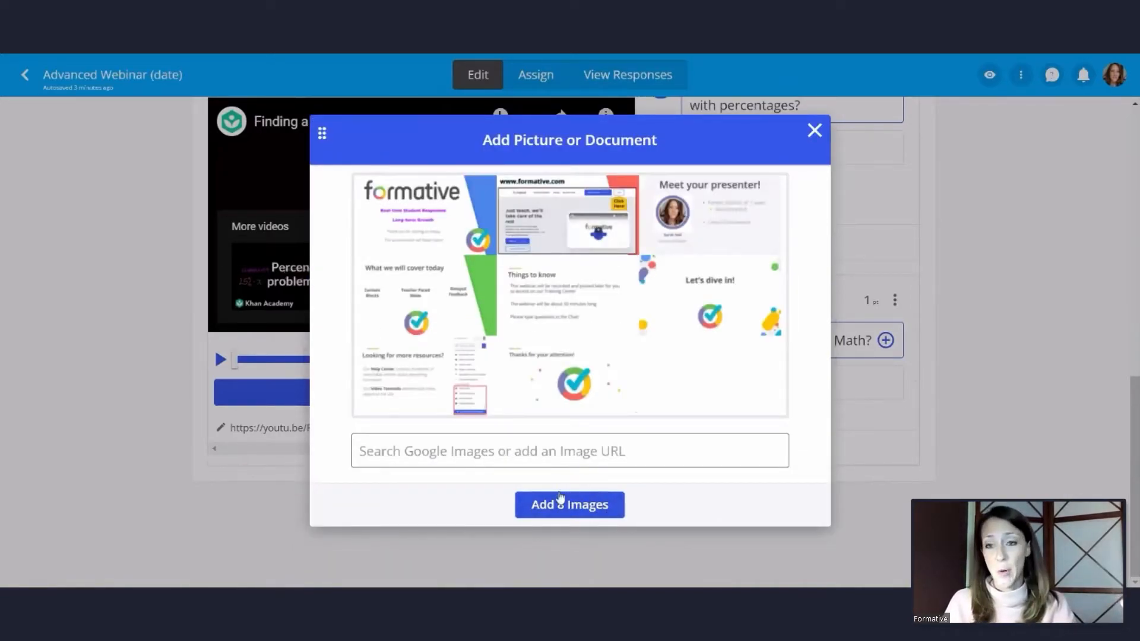
left_click(565, 503)
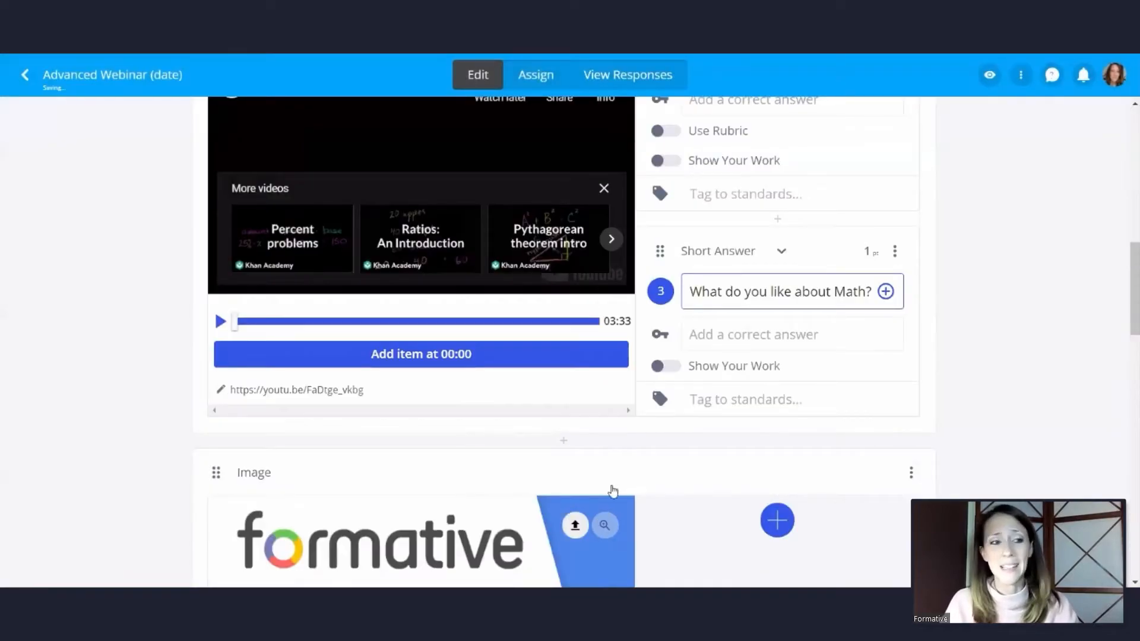
Add a short answer question beside the "Real-time Student Responses" title slide, with the pasted text "what do you teach?".
scroll(567, 471, "down", 10)
scroll(566, 472, "down", 10)
scroll(561, 473, "up", 15)
scroll(551, 478, "up", 9)
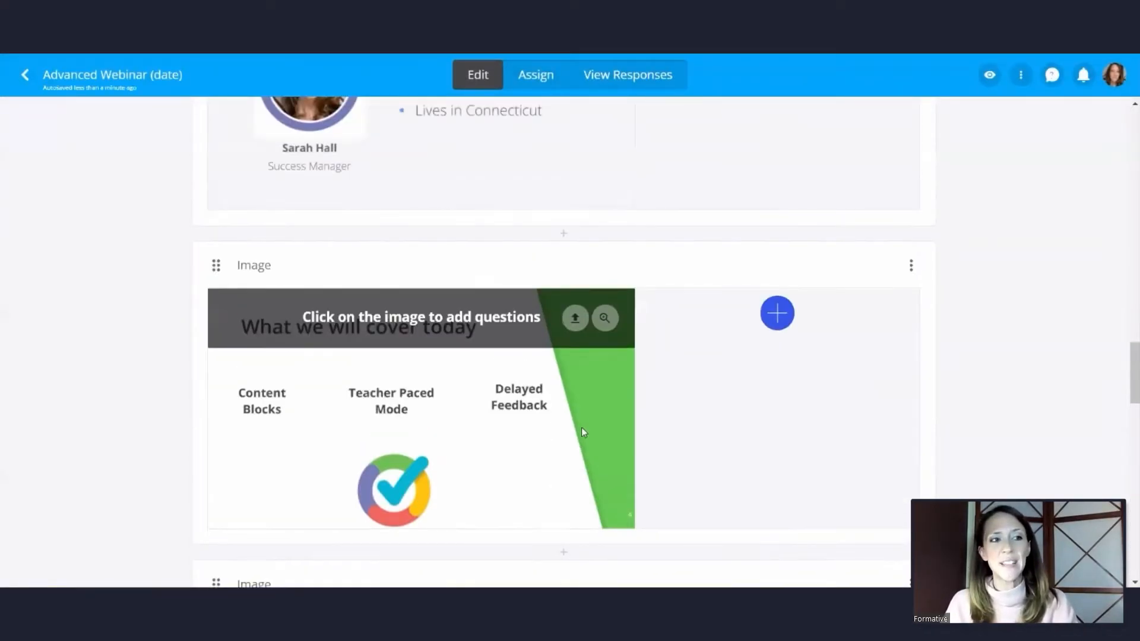
scroll(553, 373, "up", 5)
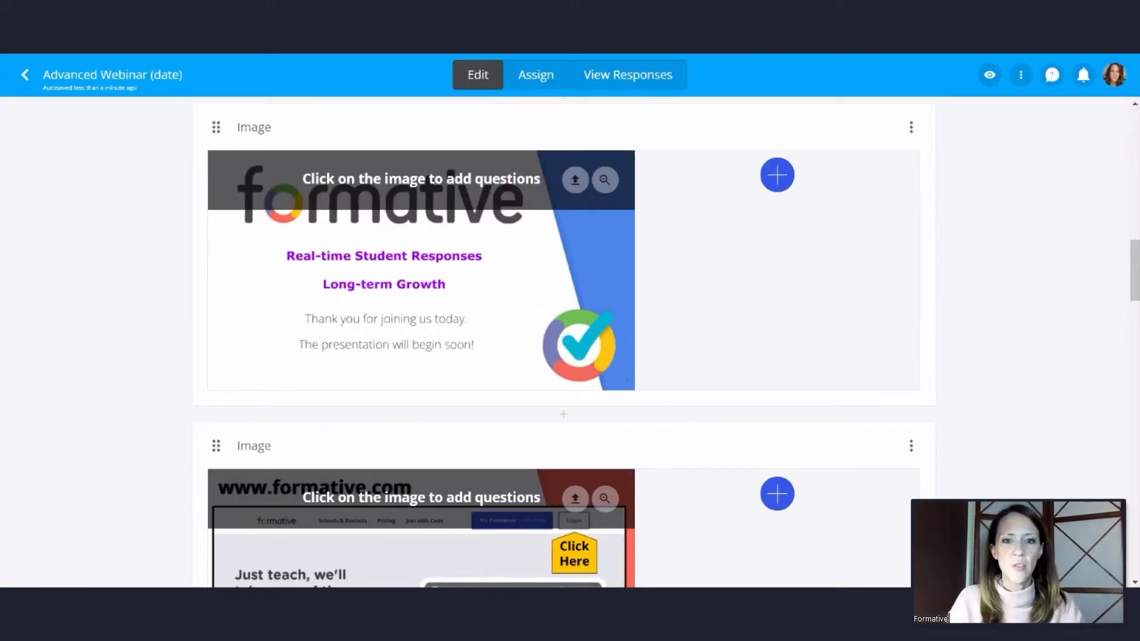
left_click(778, 175)
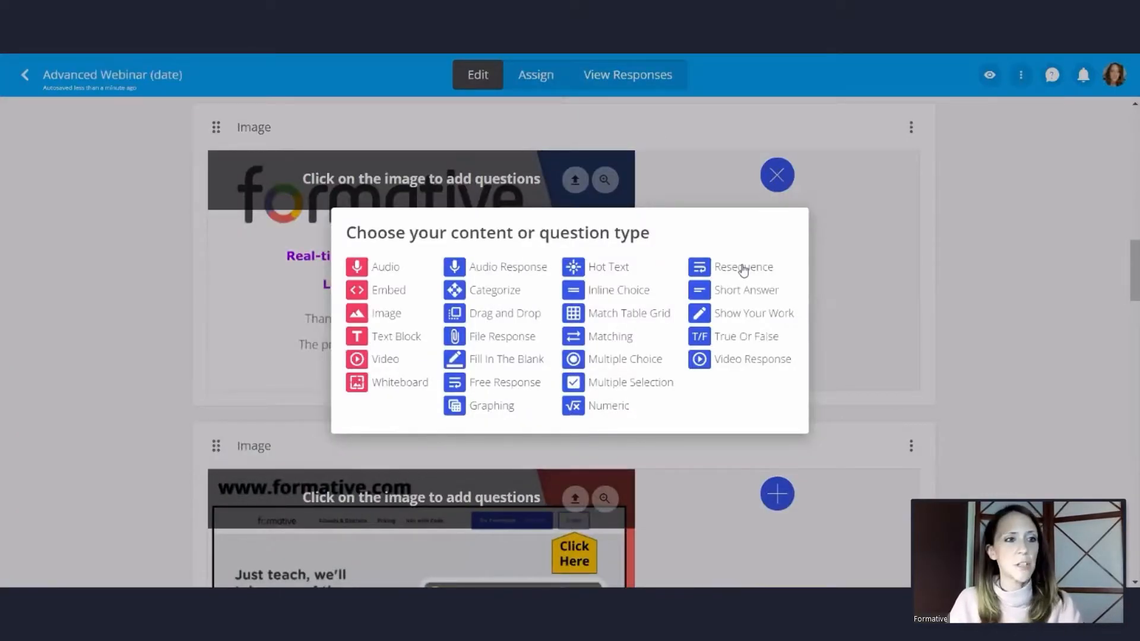
left_click(739, 291)
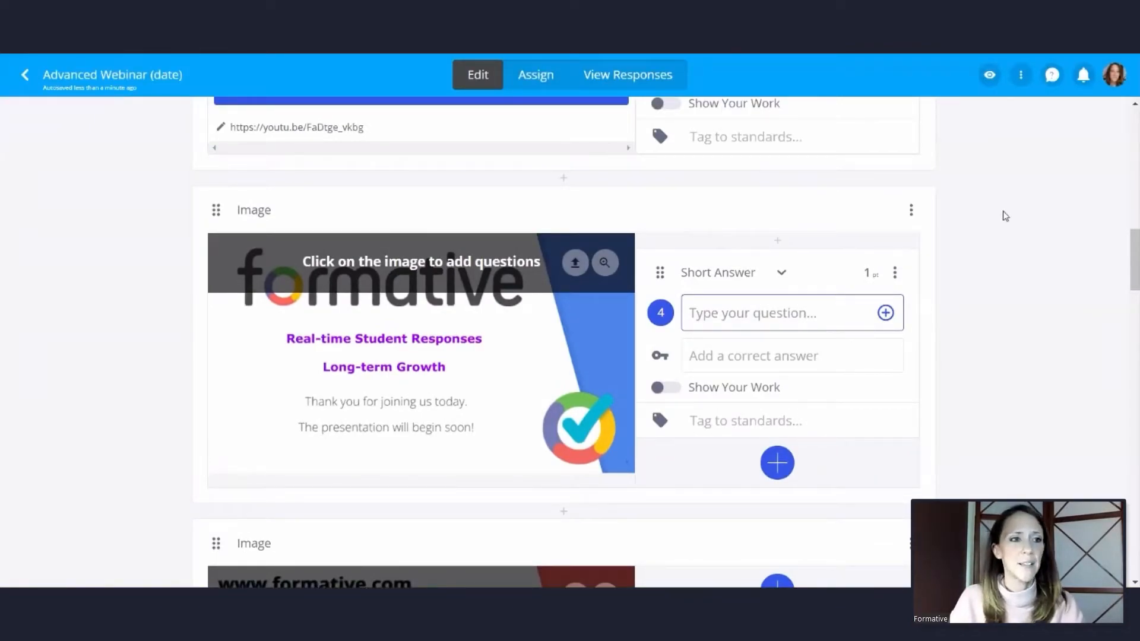
right_click(706, 315)
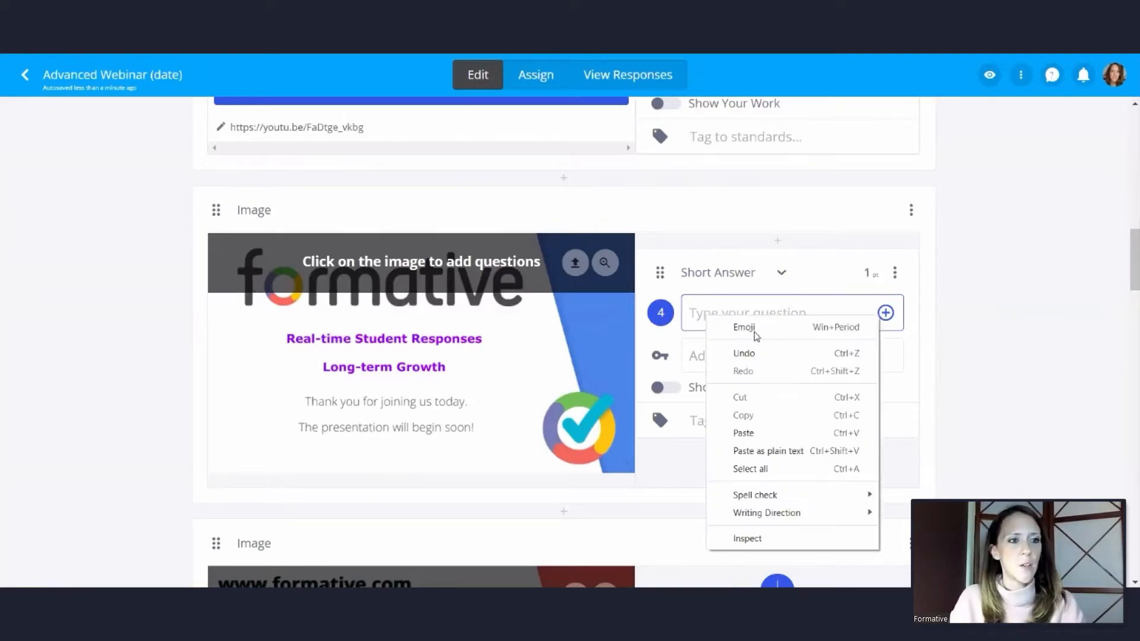
left_click(769, 433)
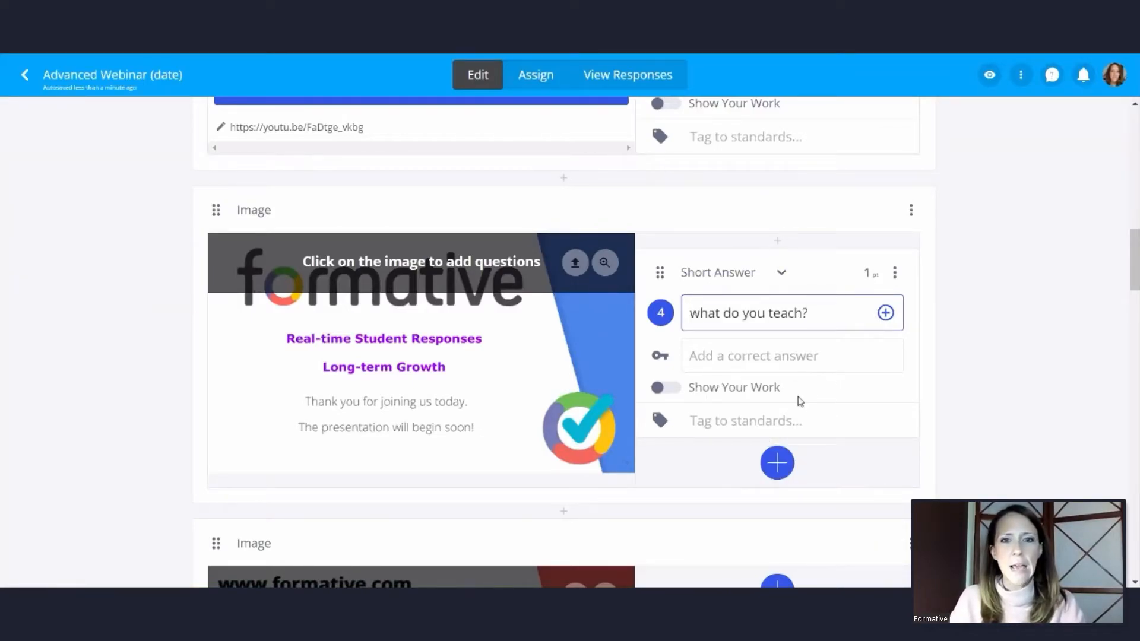
Add a free response question to the same title slide, with the pasted text "what's your favorite subject?".
left_click(778, 464)
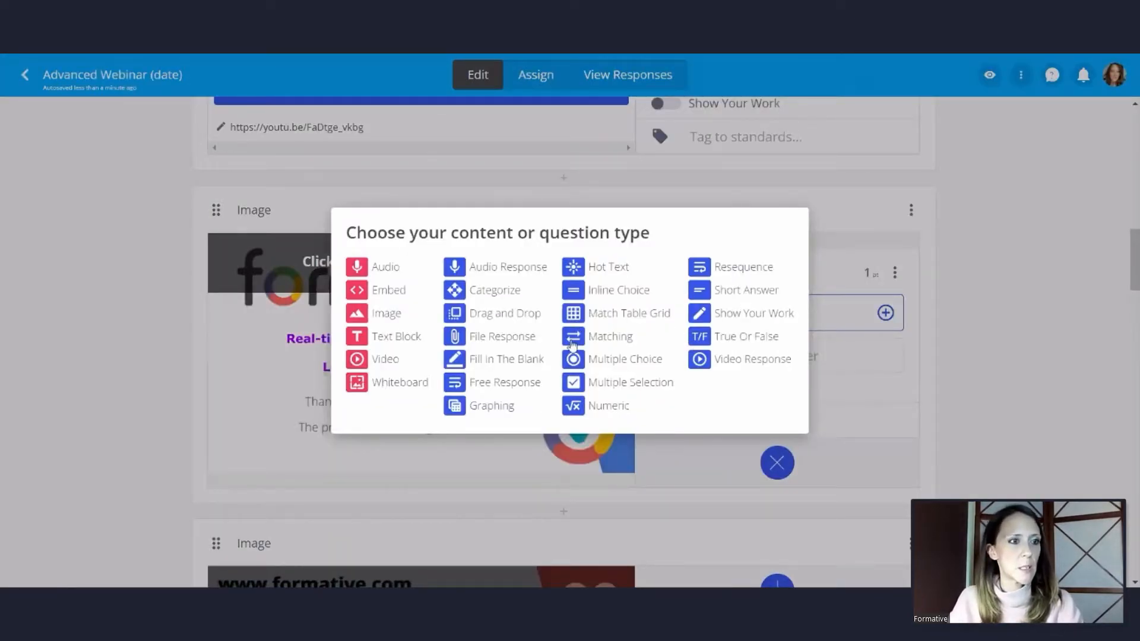
left_click(526, 385)
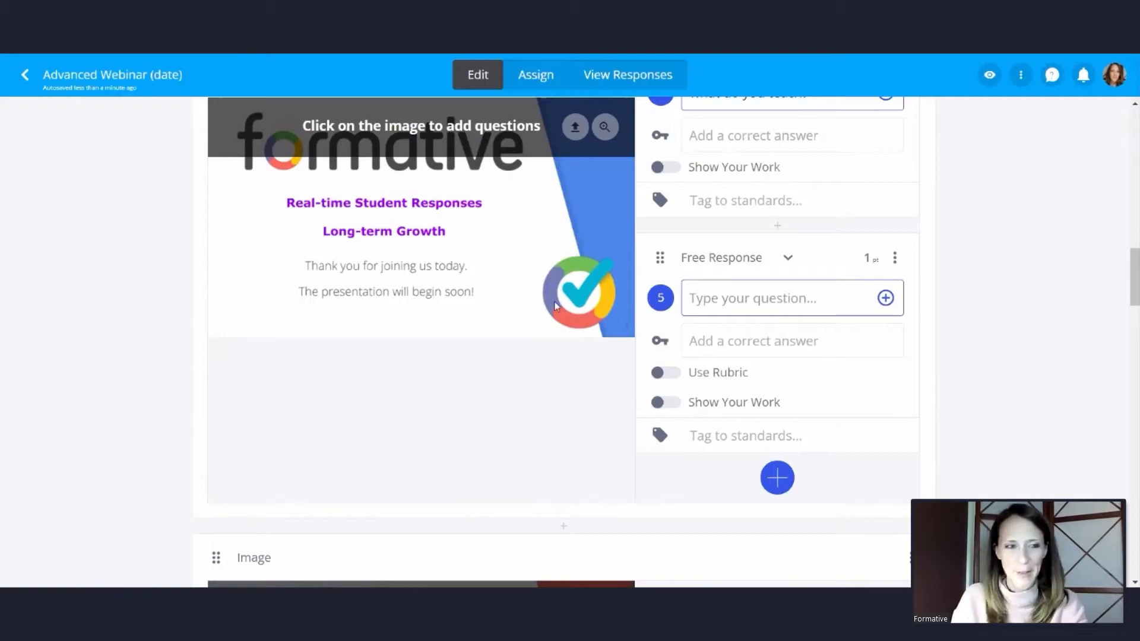
right_click(732, 303)
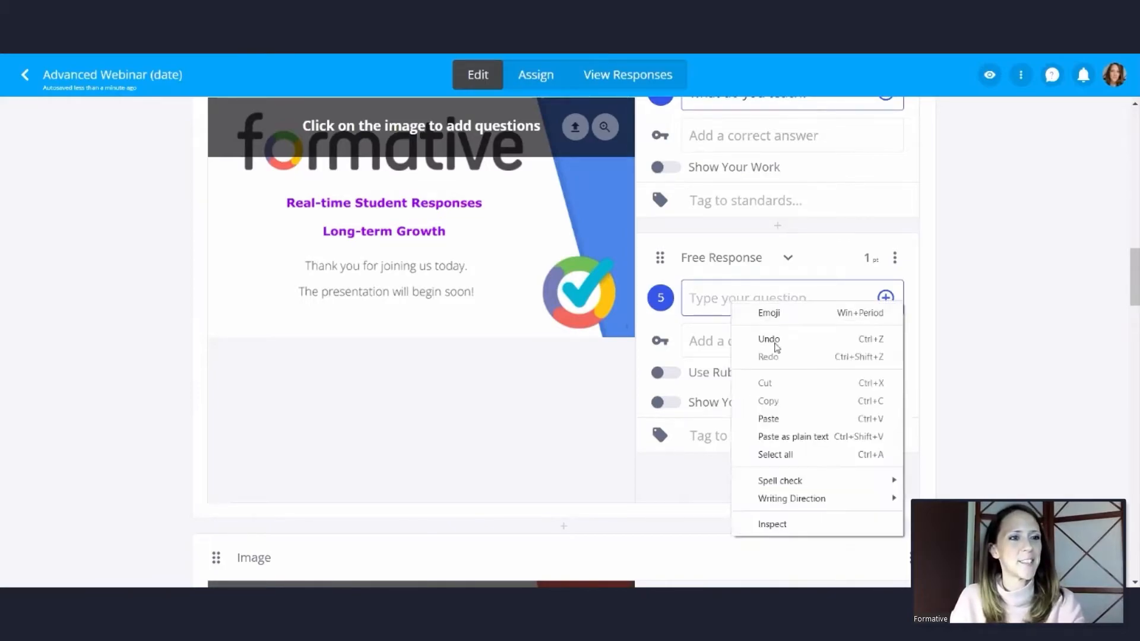
left_click(787, 419)
scroll(633, 270, "up", 4)
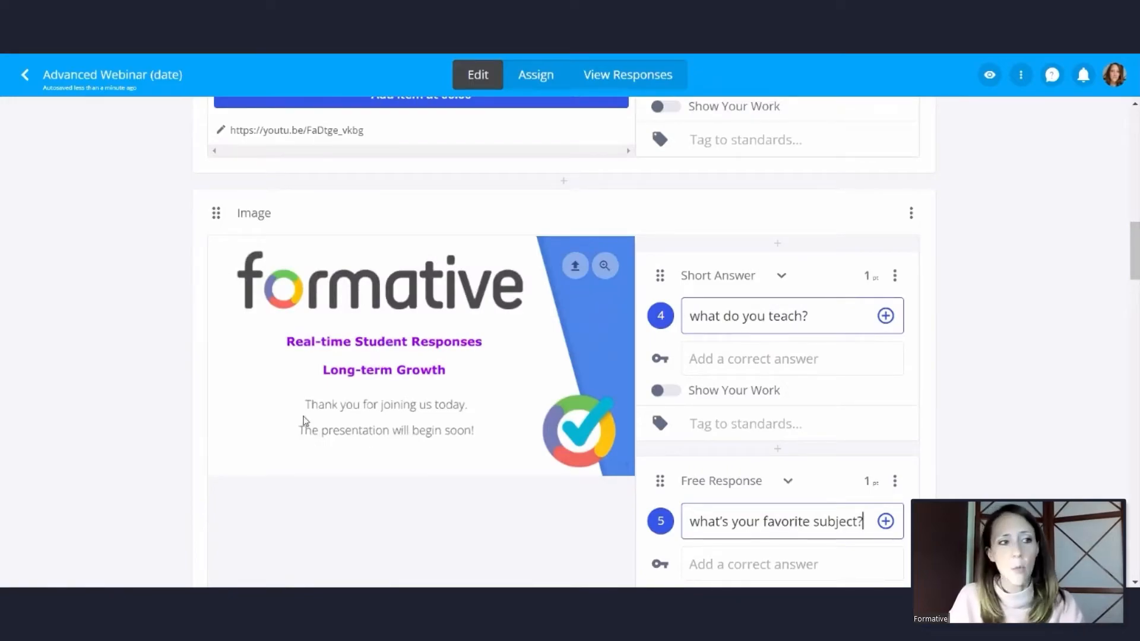
scroll(334, 321, "down", 3)
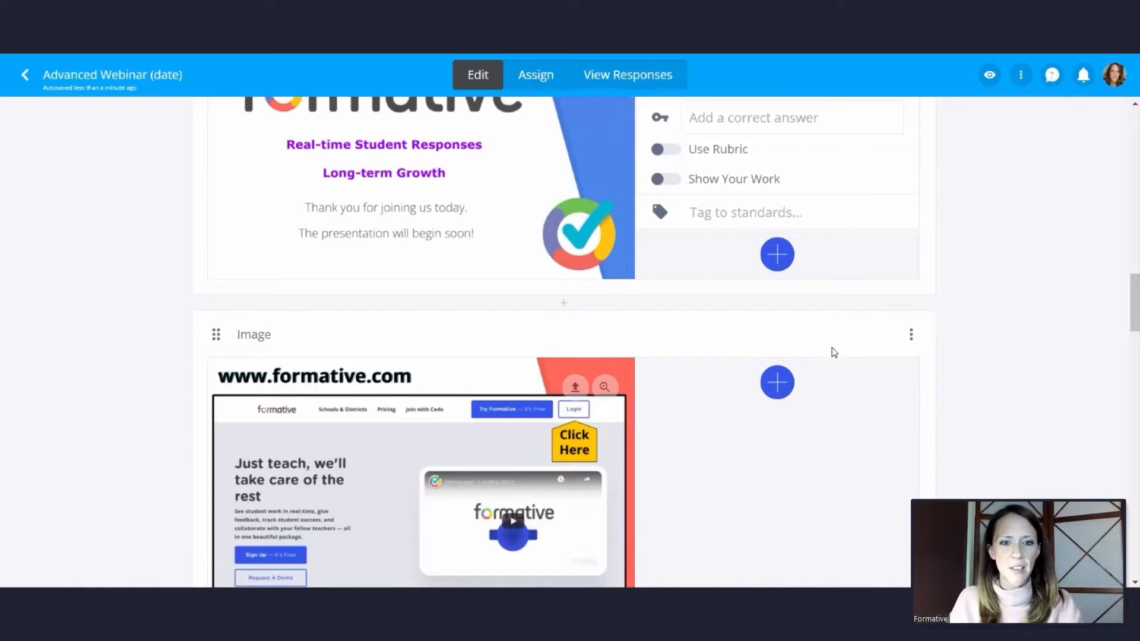
left_click(778, 383)
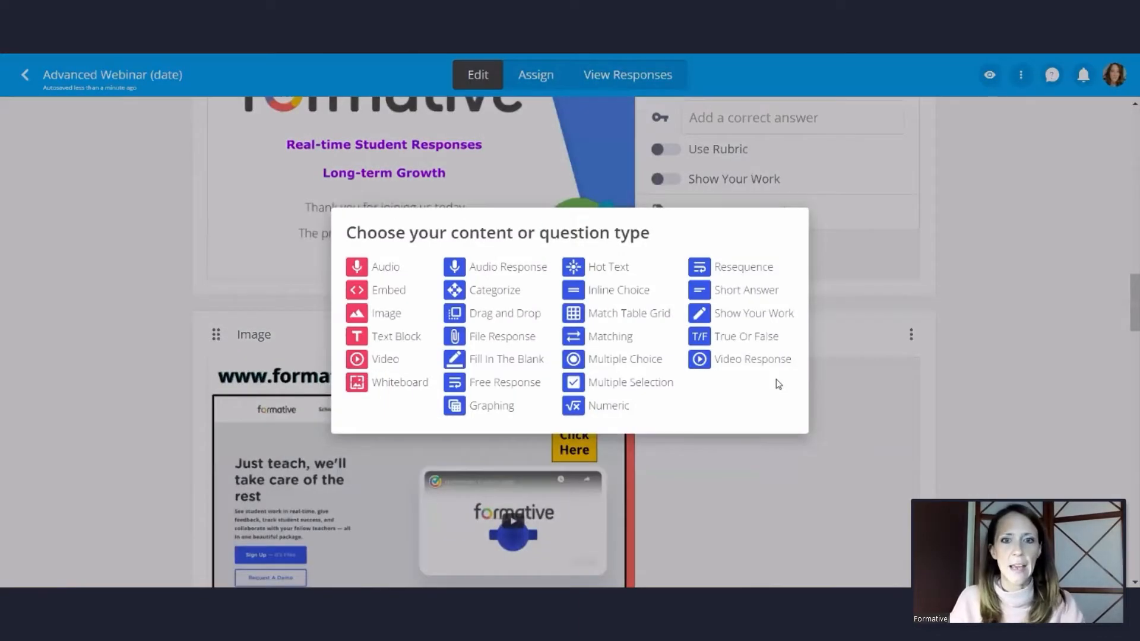
left_click(747, 291)
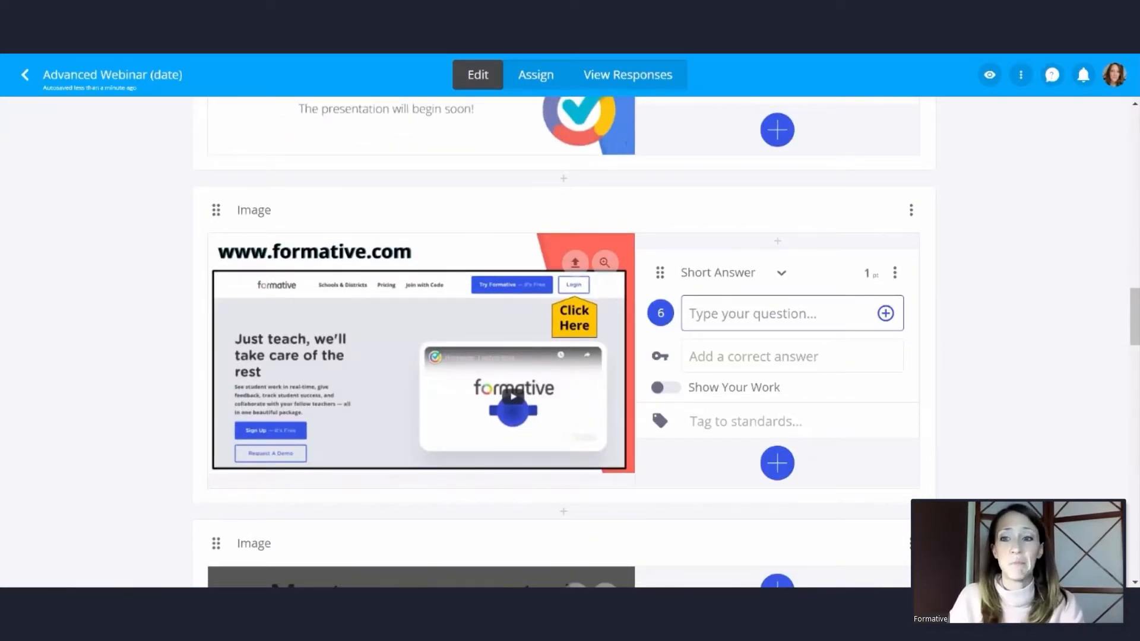
right_click(732, 316)
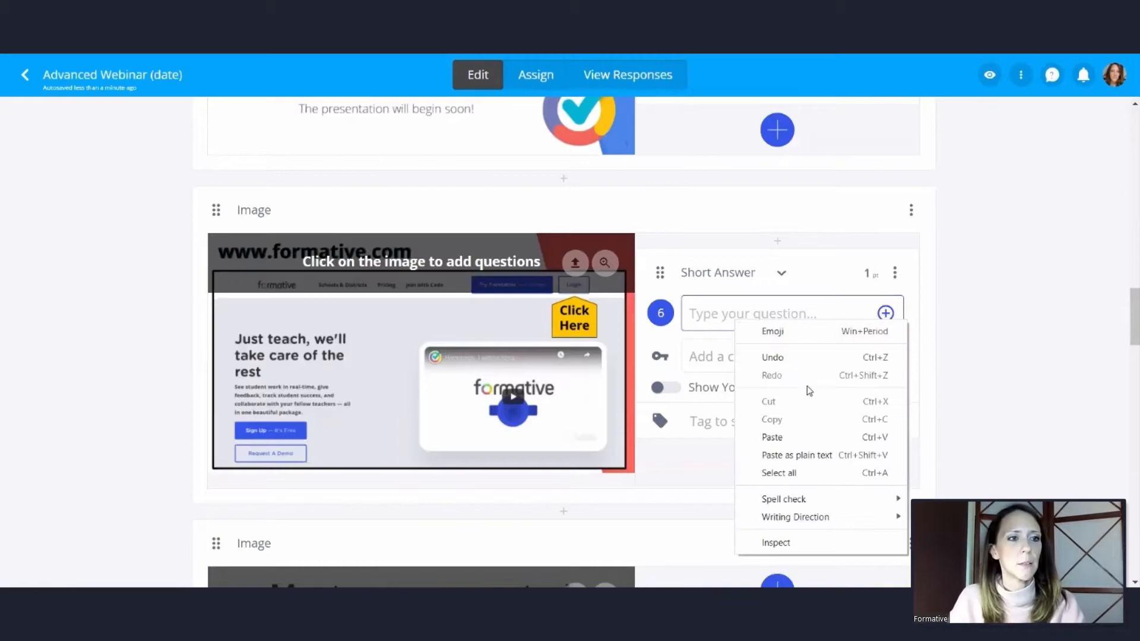
left_click(799, 438)
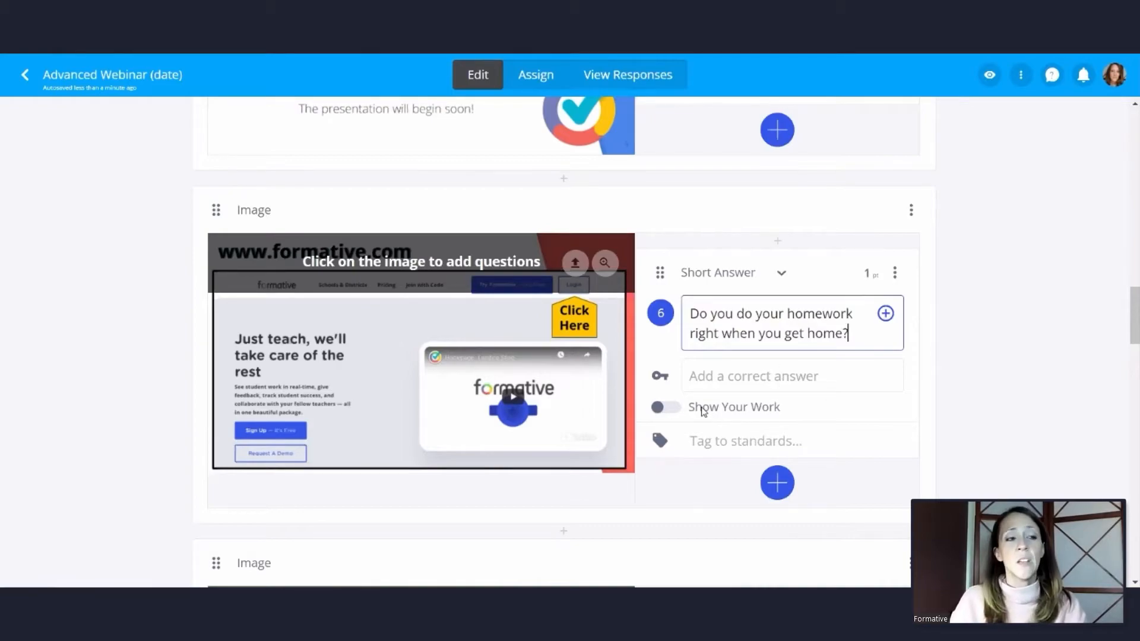
Remove the "Meet your presenter!" slide image from the formative.
scroll(573, 323, "up", 5)
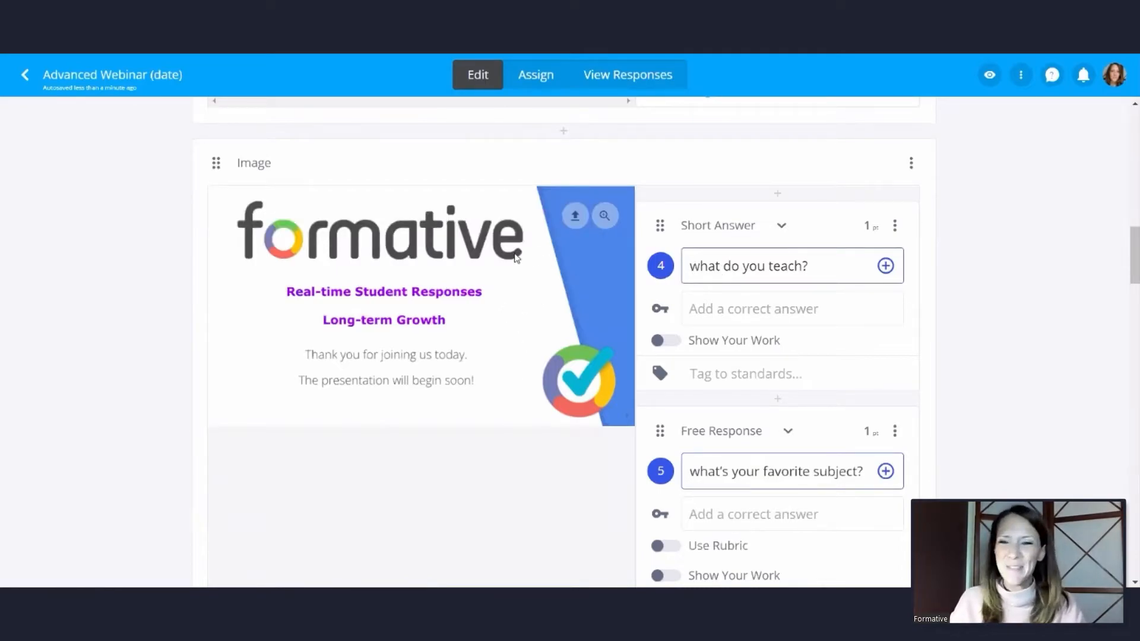
scroll(839, 292, "down", 4)
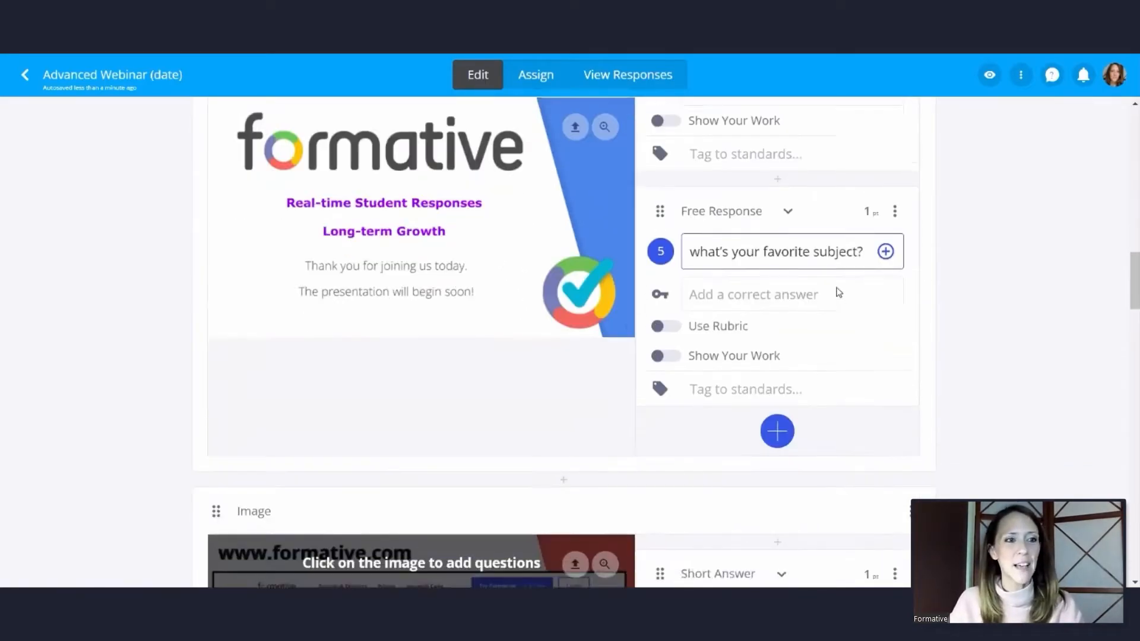
scroll(839, 292, "down", 9)
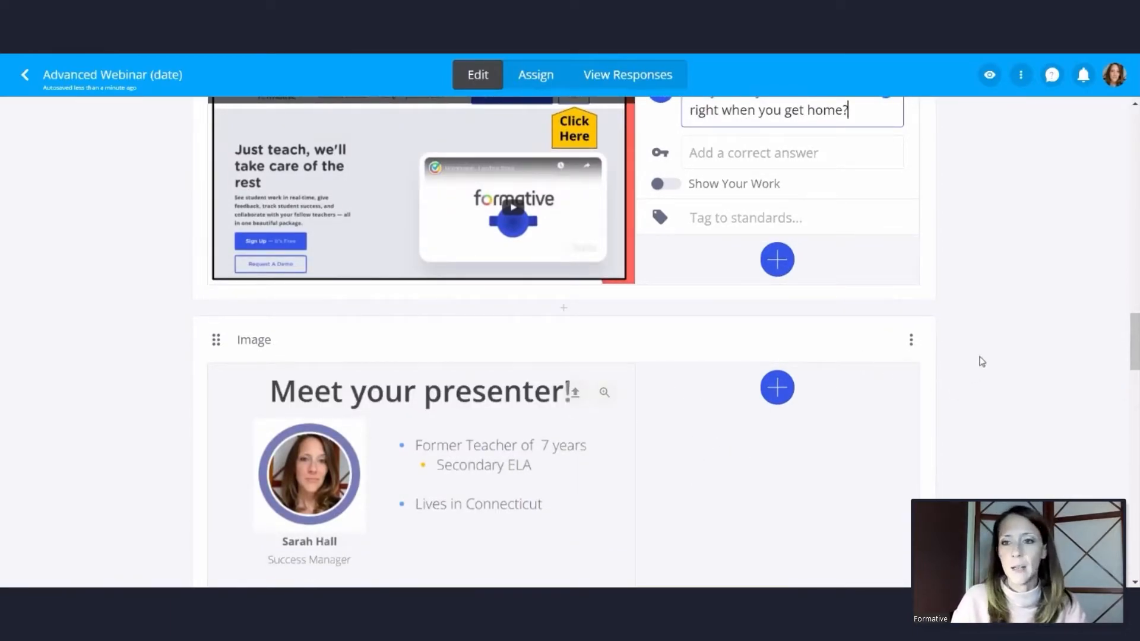
left_click(911, 340)
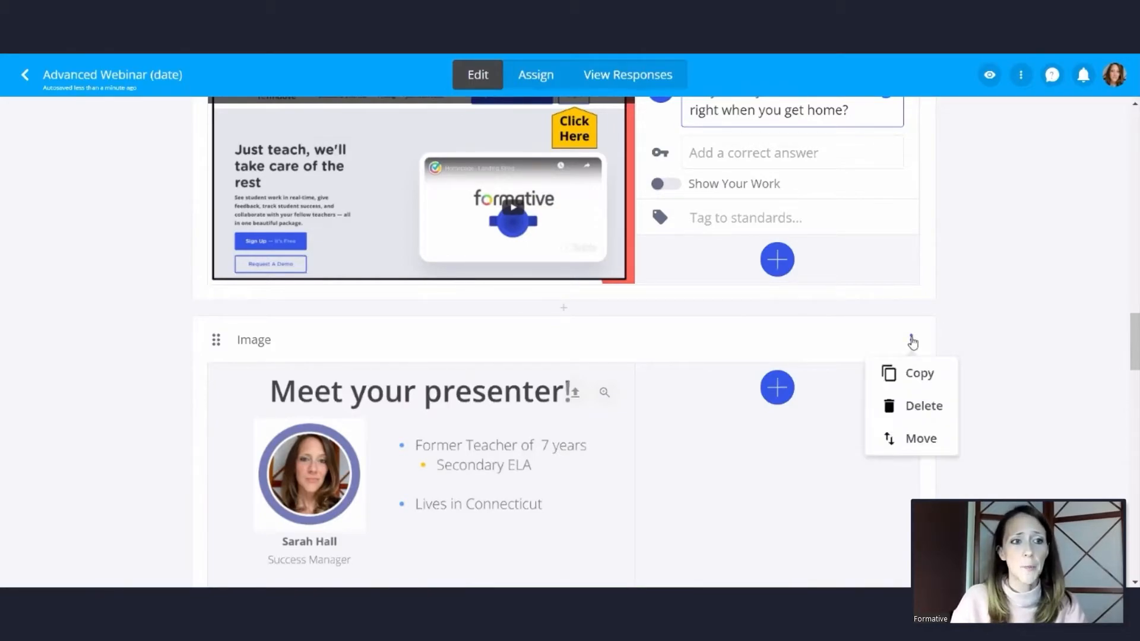
left_click(920, 415)
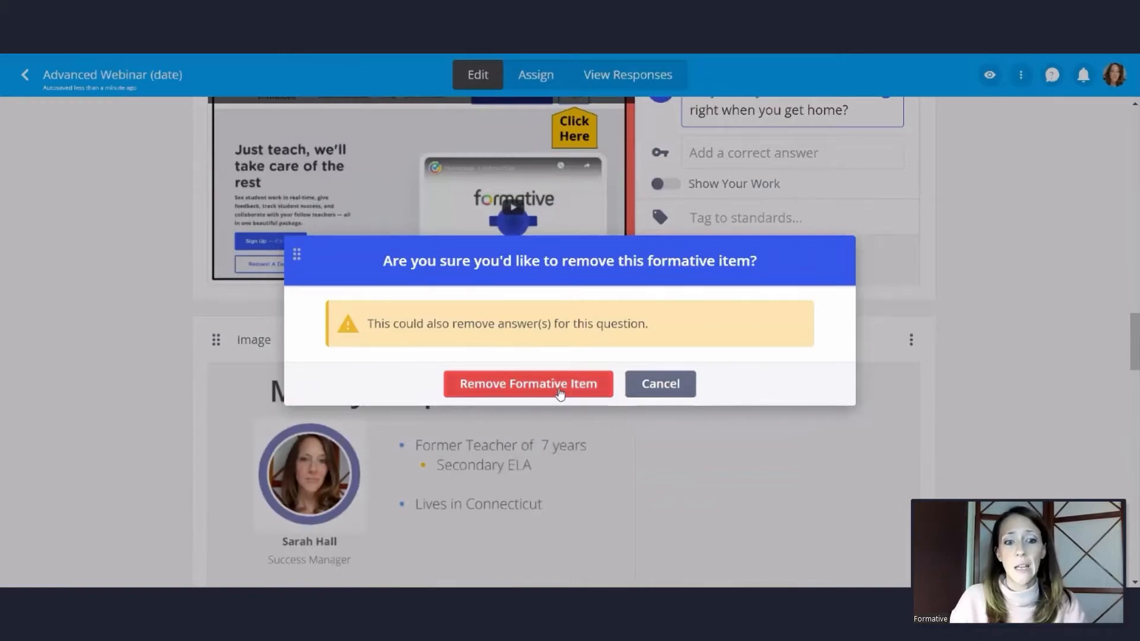
left_click(560, 392)
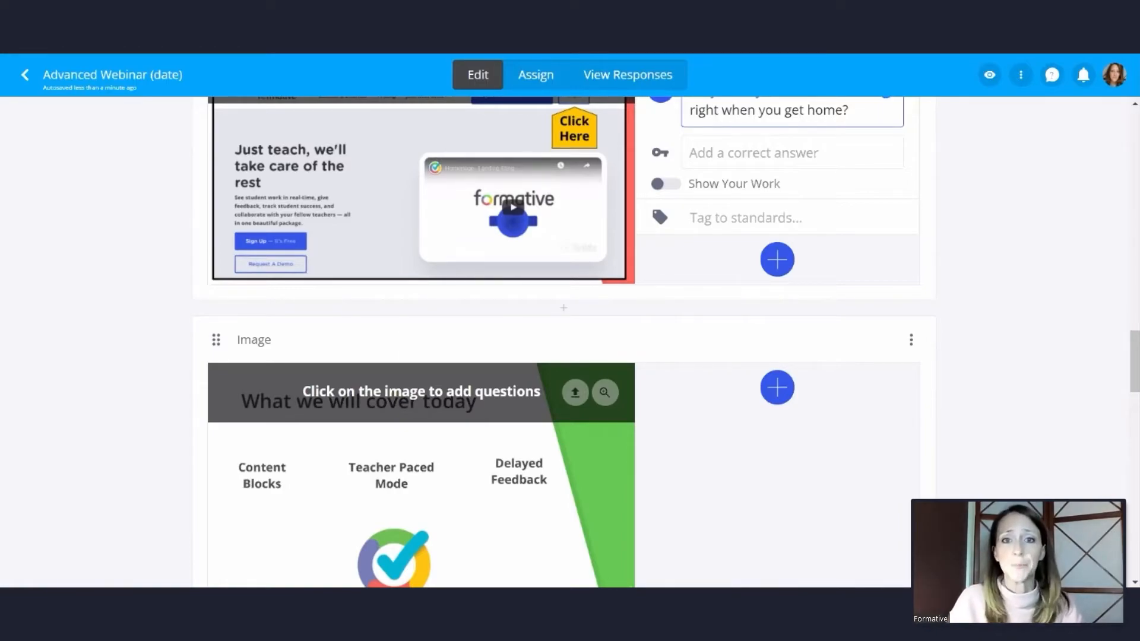
Remove the "What we will cover today" and "Things to know" slide images from the formative.
left_click(911, 340)
left_click(920, 407)
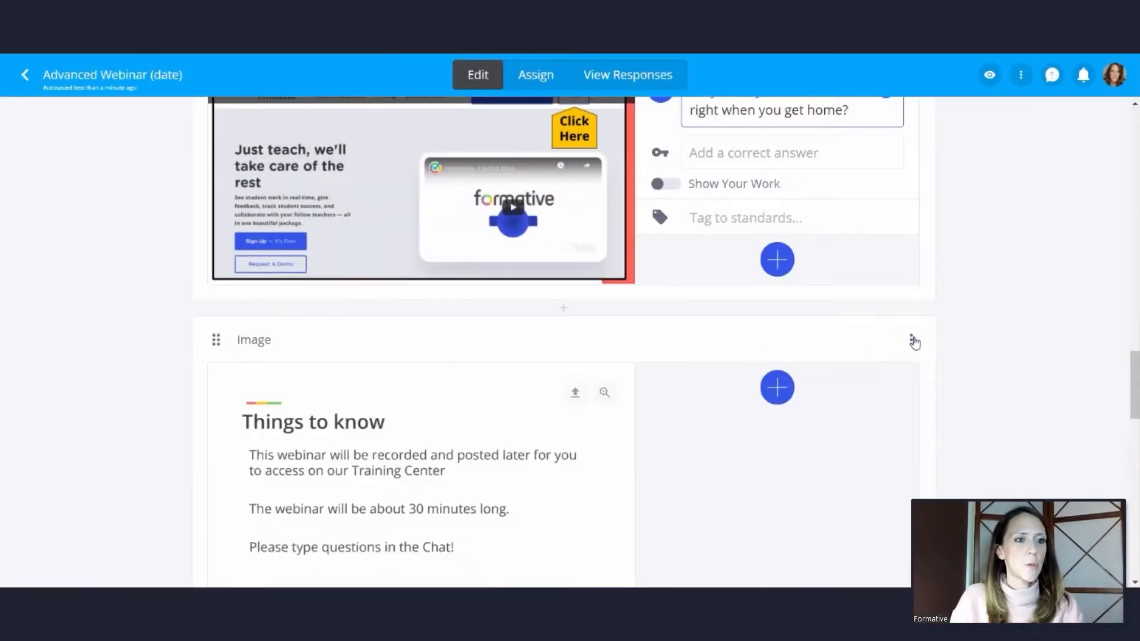
left_click(911, 340)
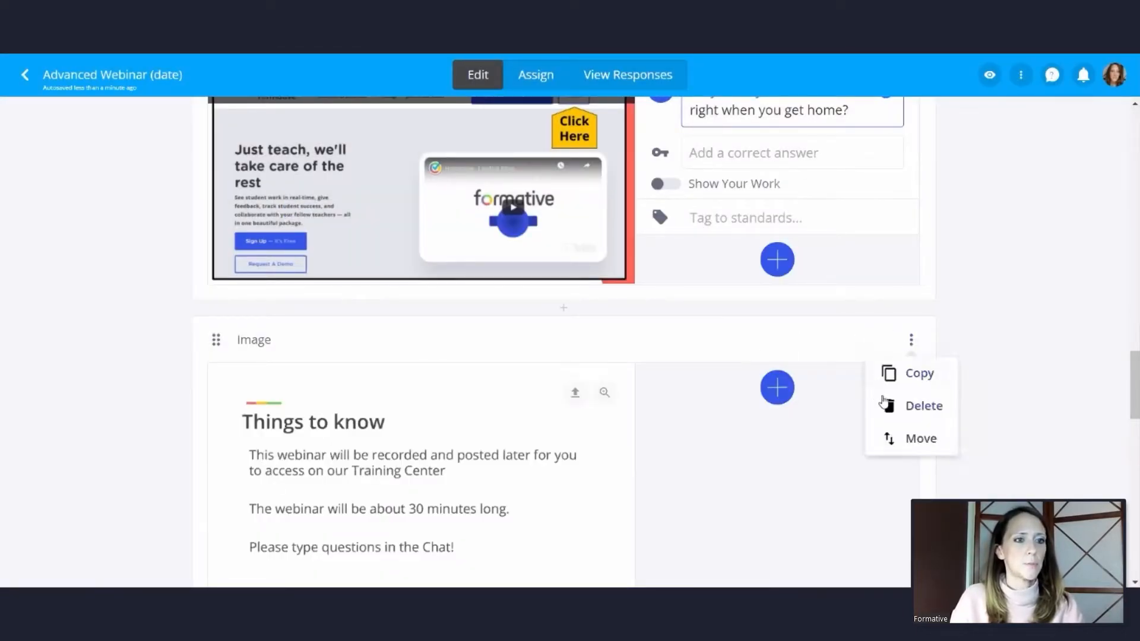
left_click(885, 404)
left_click(606, 383)
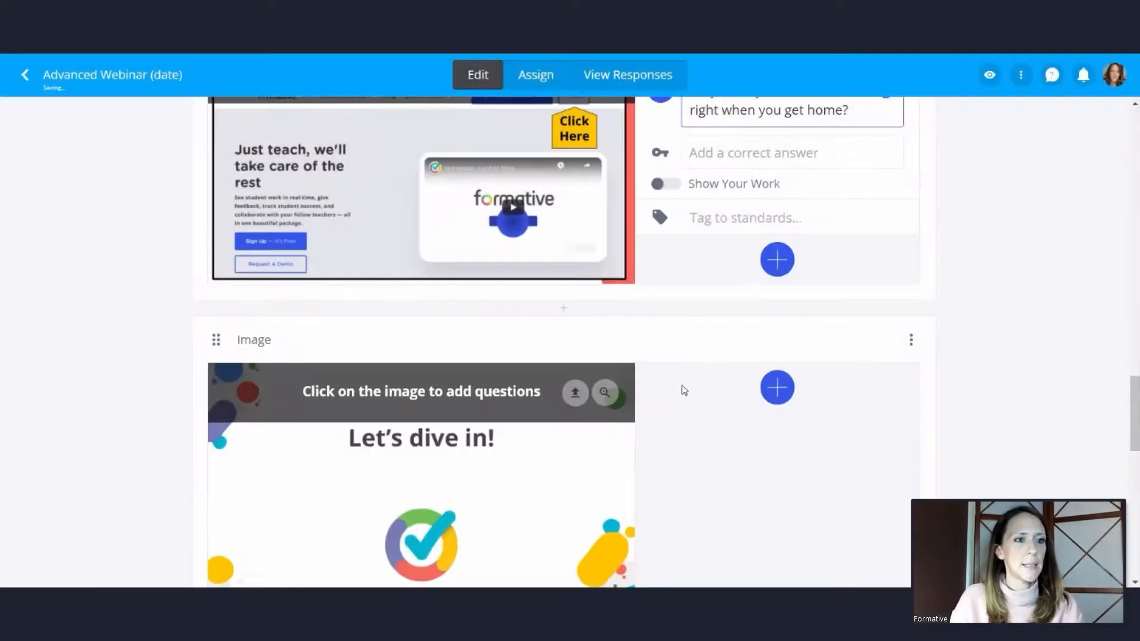
Remove the "Let's dive in!" and "Looking for more resources?" slide images from the formative.
left_click(912, 340)
left_click(917, 408)
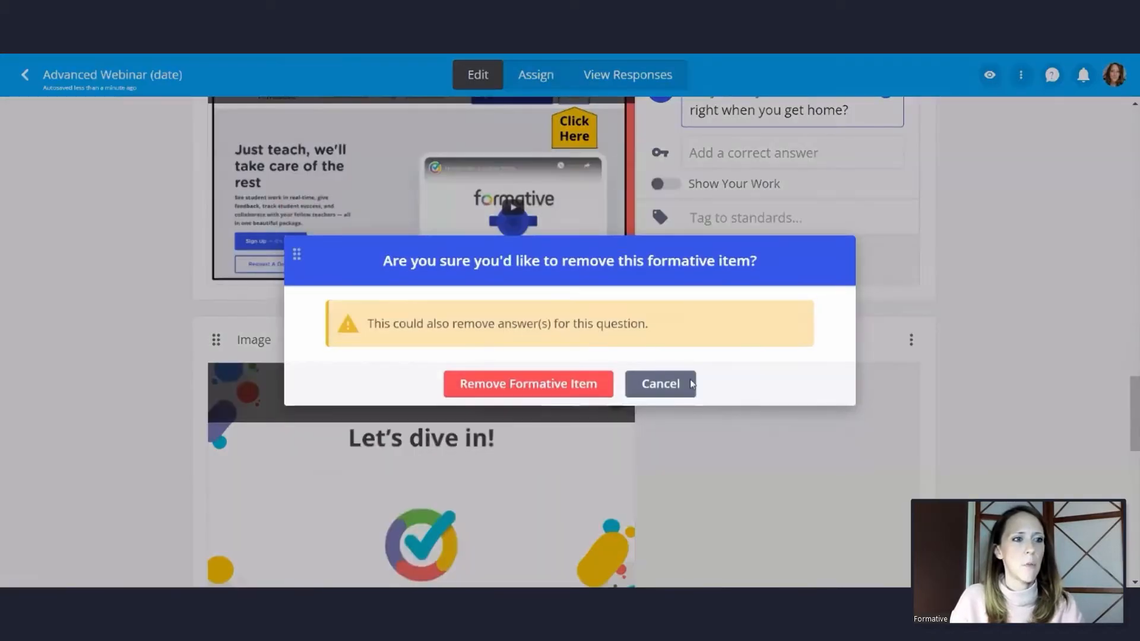
left_click(563, 389)
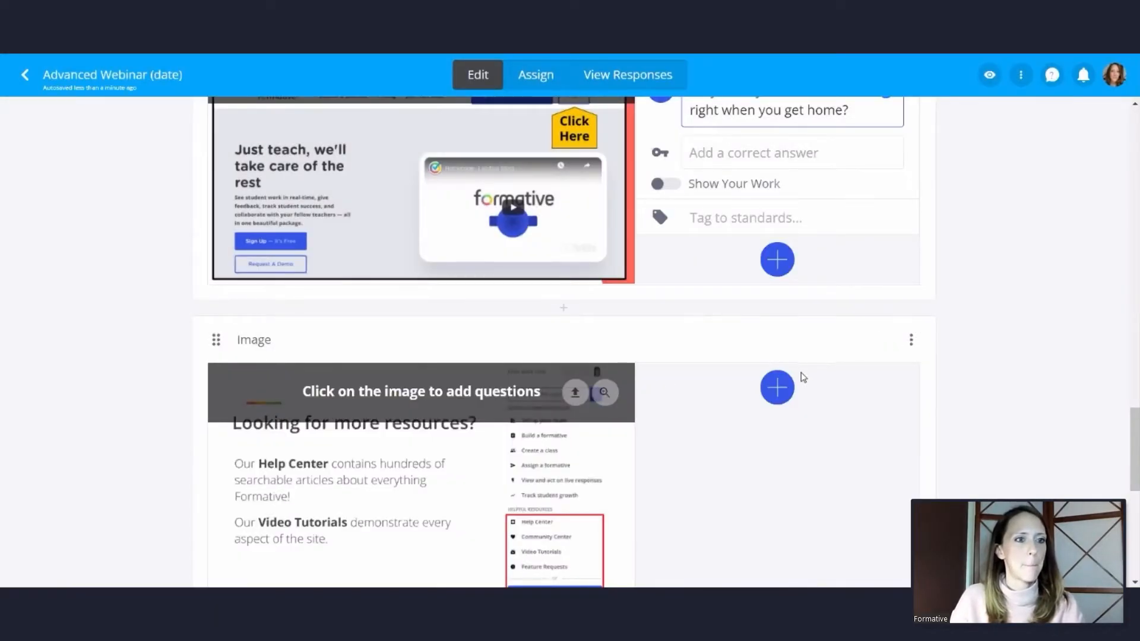
left_click(912, 340)
left_click(891, 410)
left_click(547, 384)
left_click(912, 340)
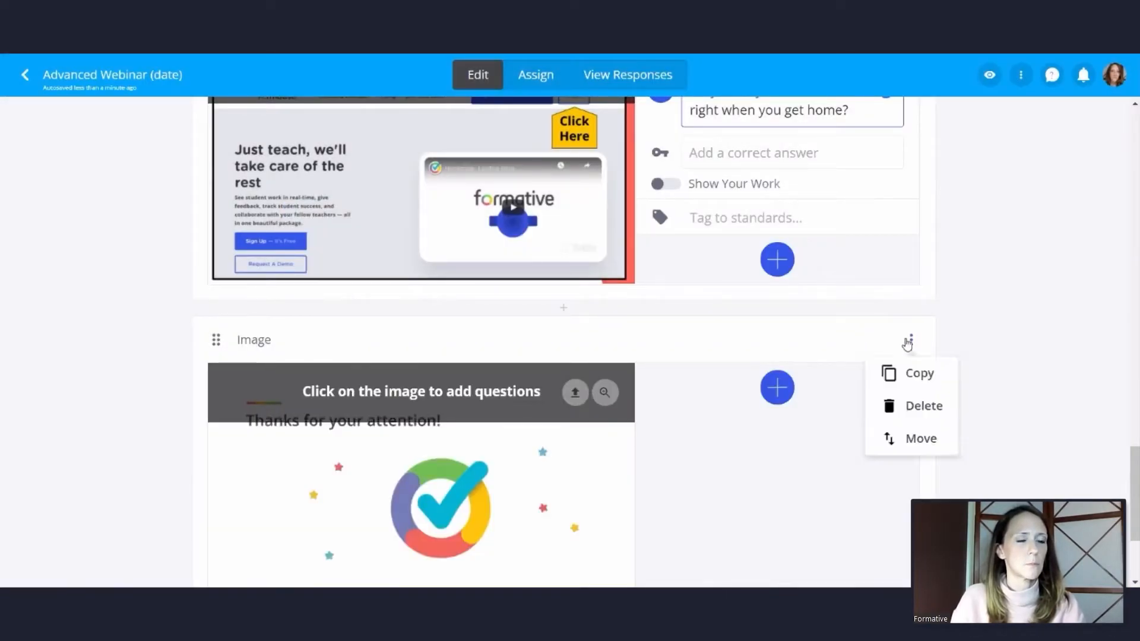
left_click(897, 410)
left_click(544, 386)
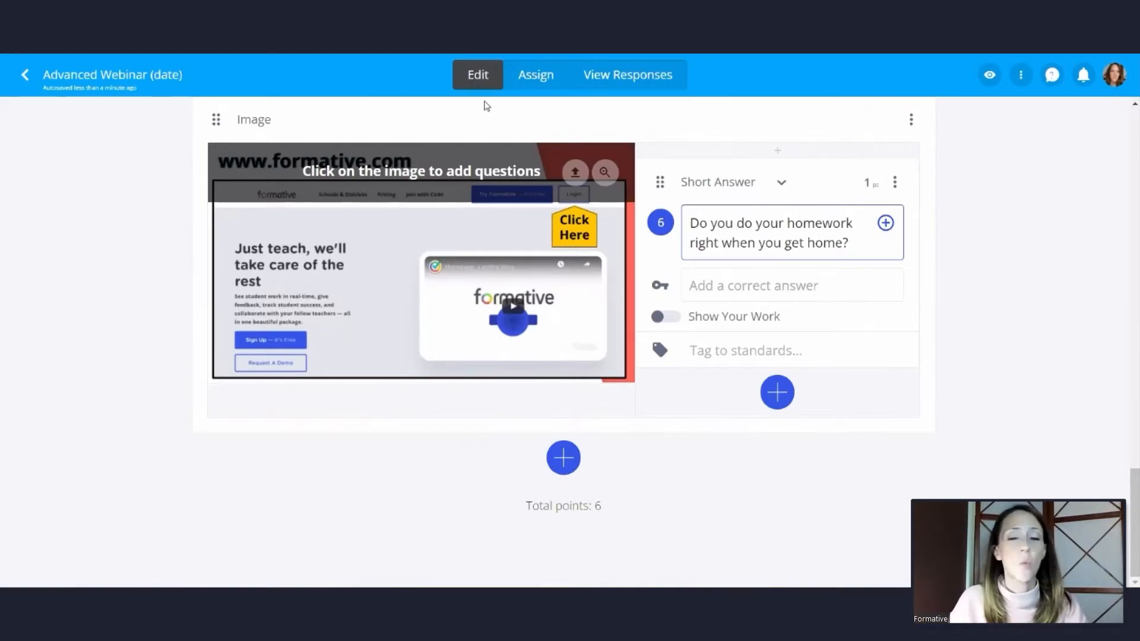
Choose Guest Students as the class to assign the formative to and turn on Teacher Paced Mode.
left_click(534, 80)
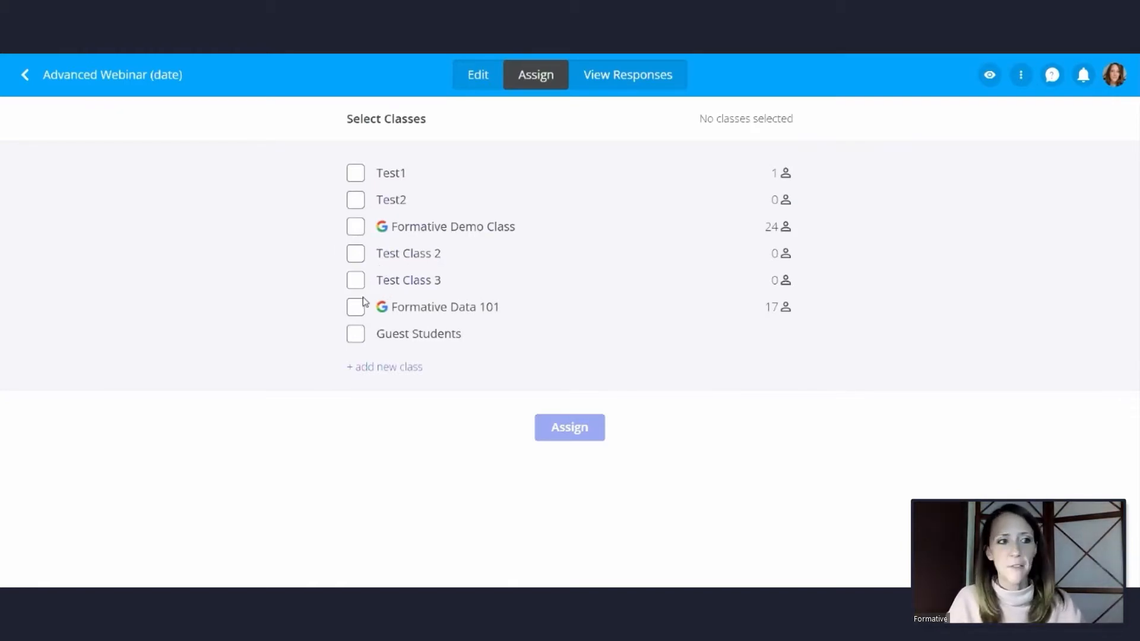
left_click(355, 335)
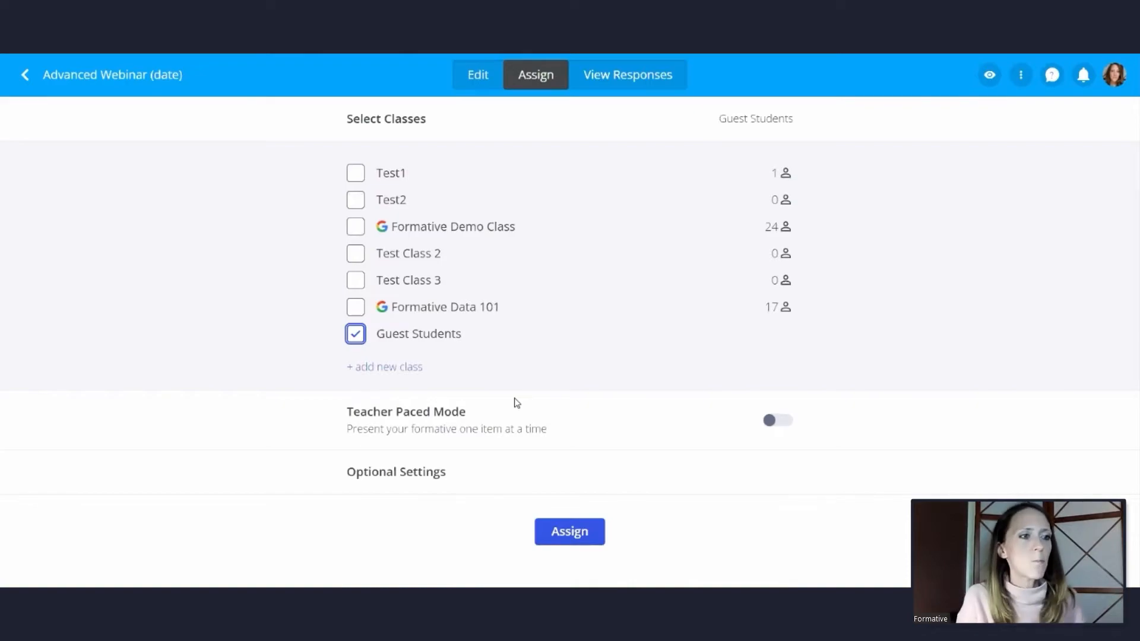
left_click(418, 474)
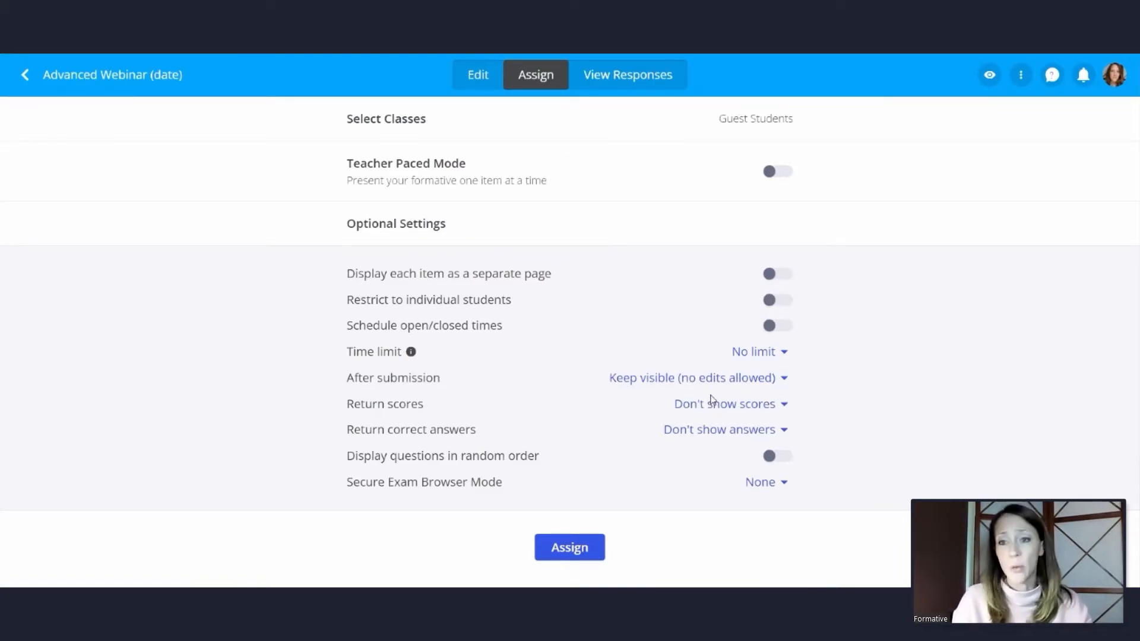
left_click(791, 175)
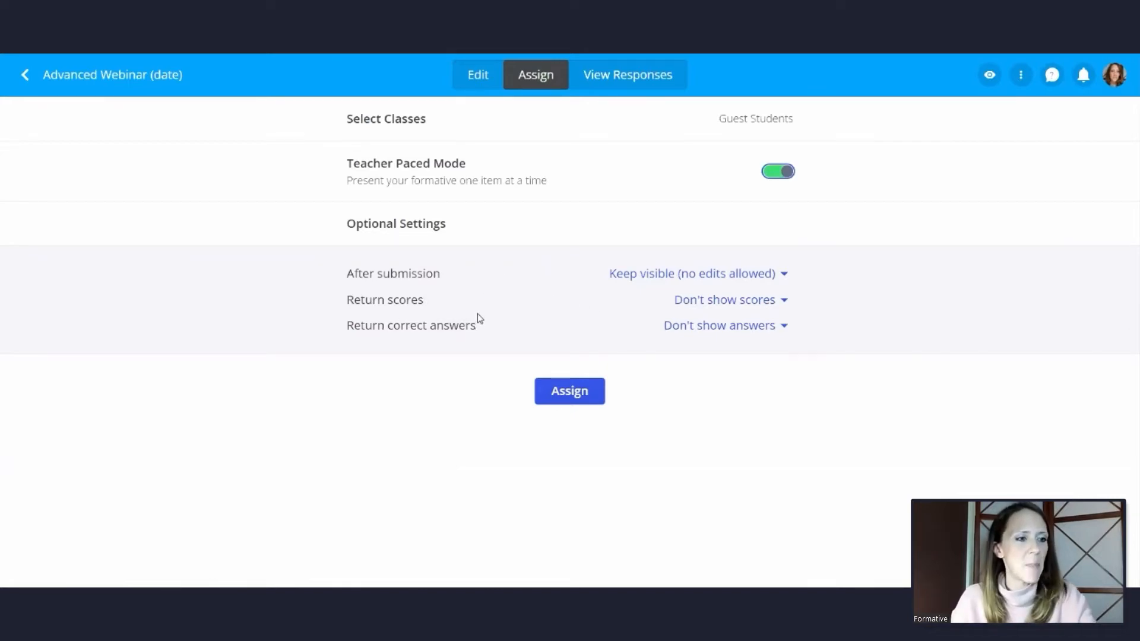
Set scores to be returned when closed and assign the formative.
left_click(735, 301)
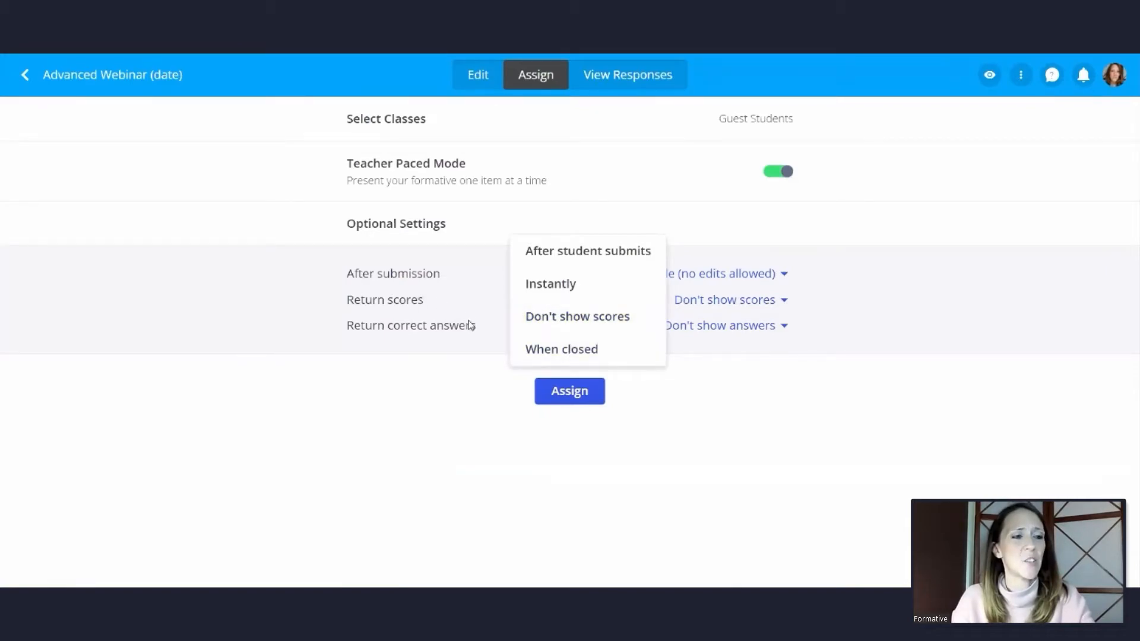
left_click(567, 351)
left_click(570, 390)
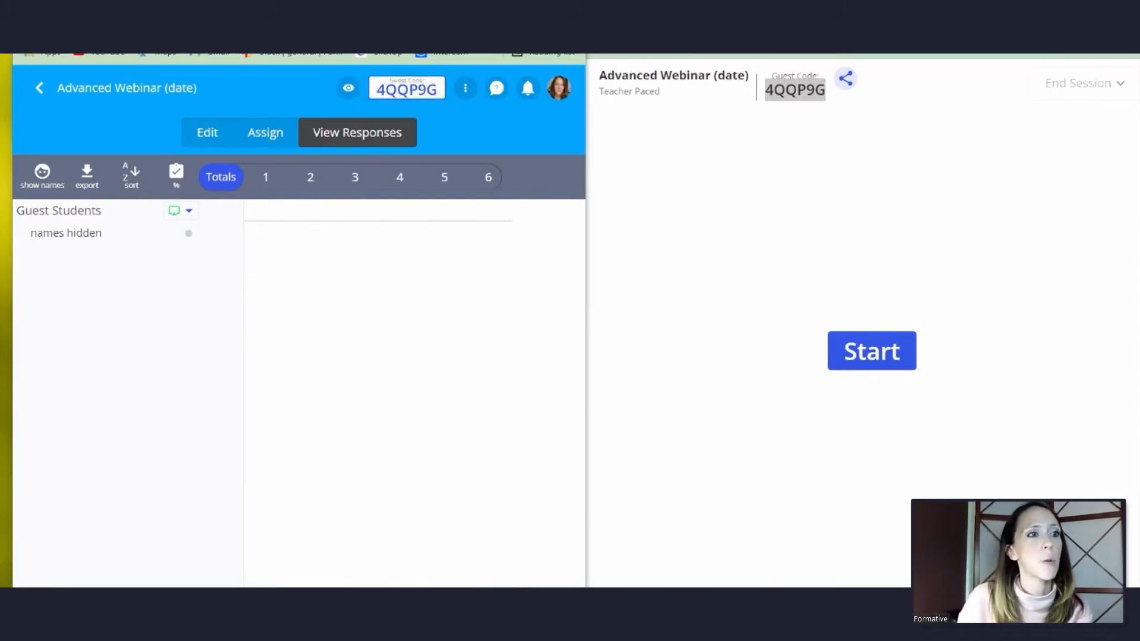
View the Formative dashboard in a new browser tab by searching Google for "formative", and return to the teacher-paced session.
key("ctrl+t")
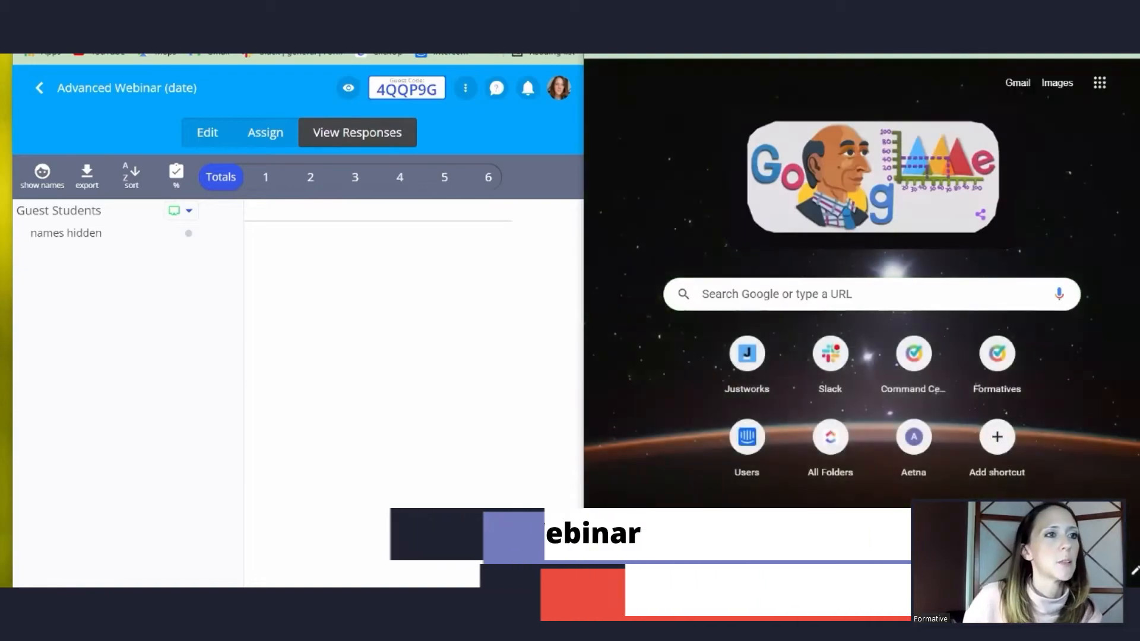
left_click(997, 302)
left_click(771, 357)
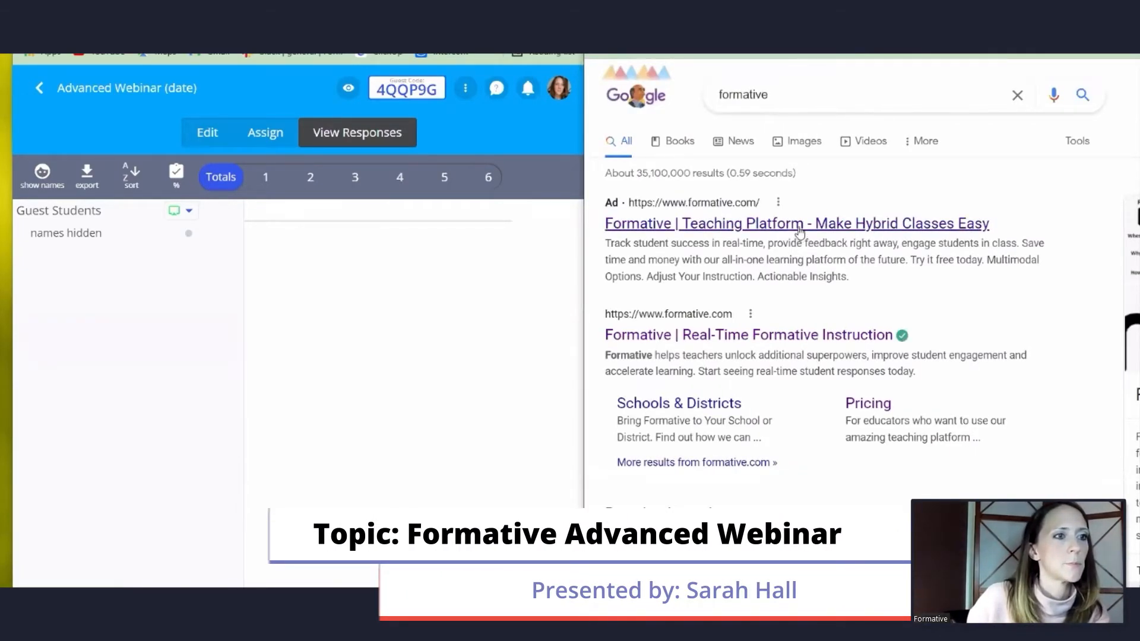
left_click(798, 226)
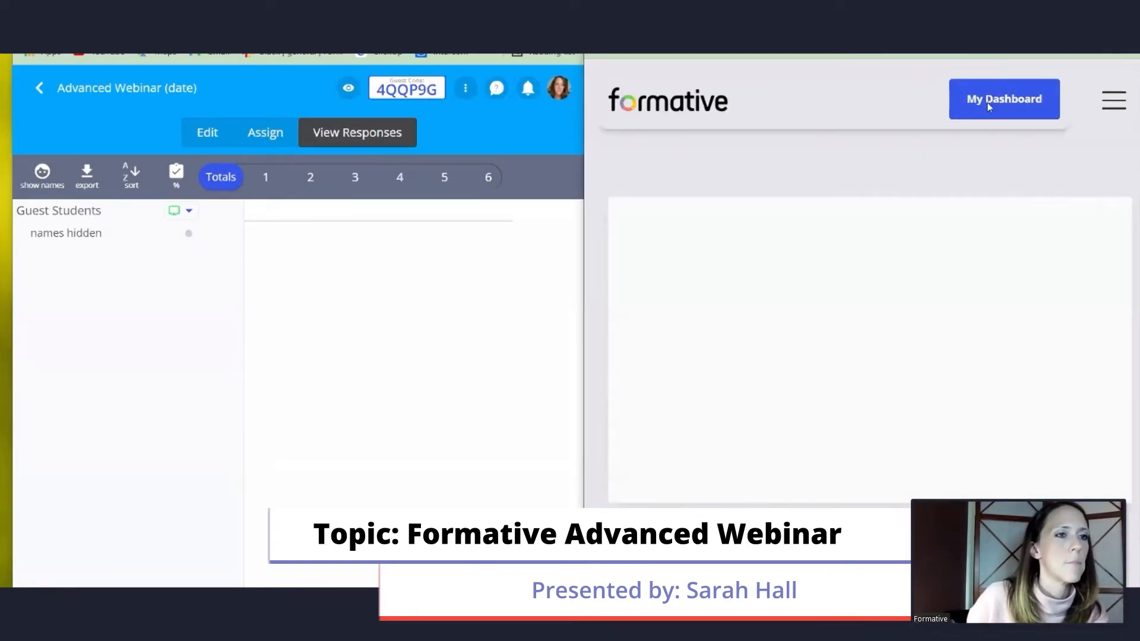
left_click(989, 102)
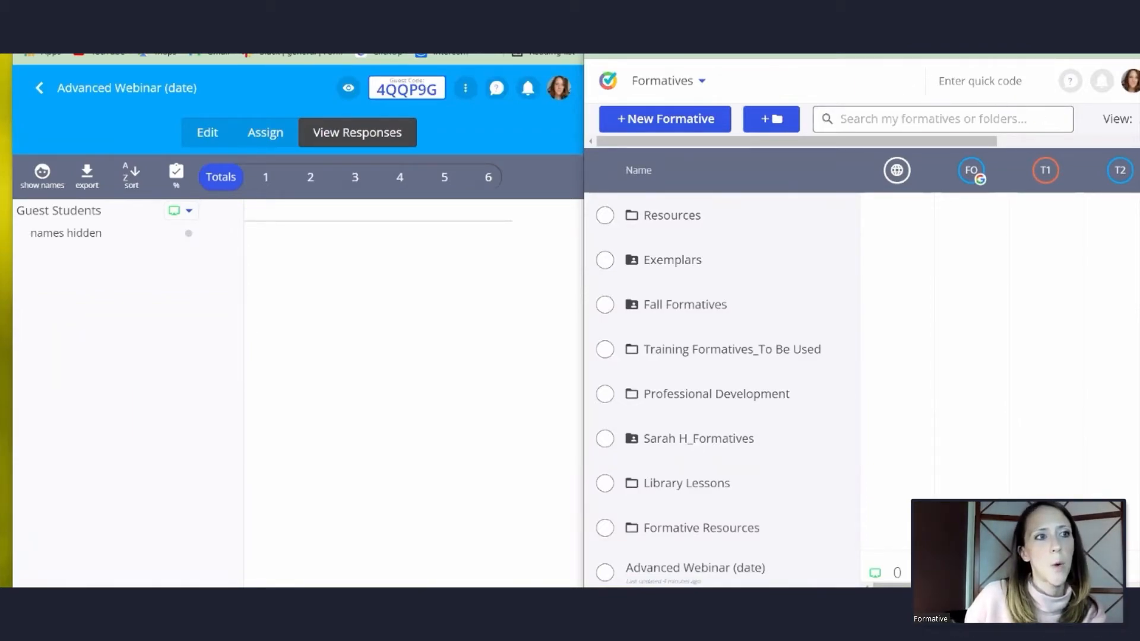
left_click(832, 55)
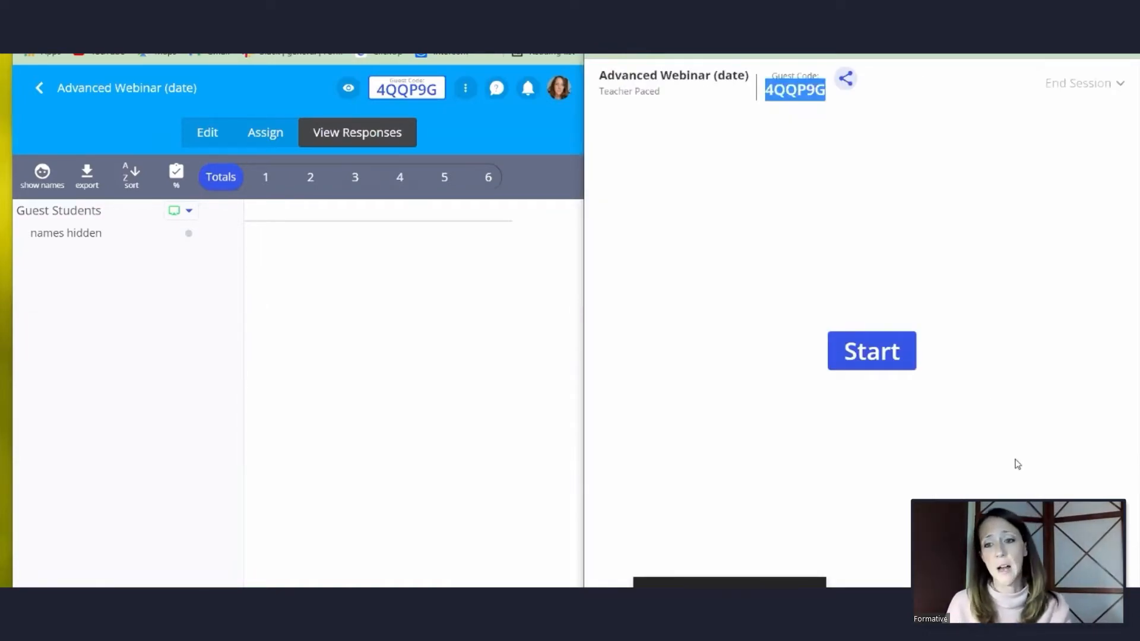
Start the teacher-paced session and advance past the instructions and the video to the "Real-time Student Responses" title slide.
left_click(850, 364)
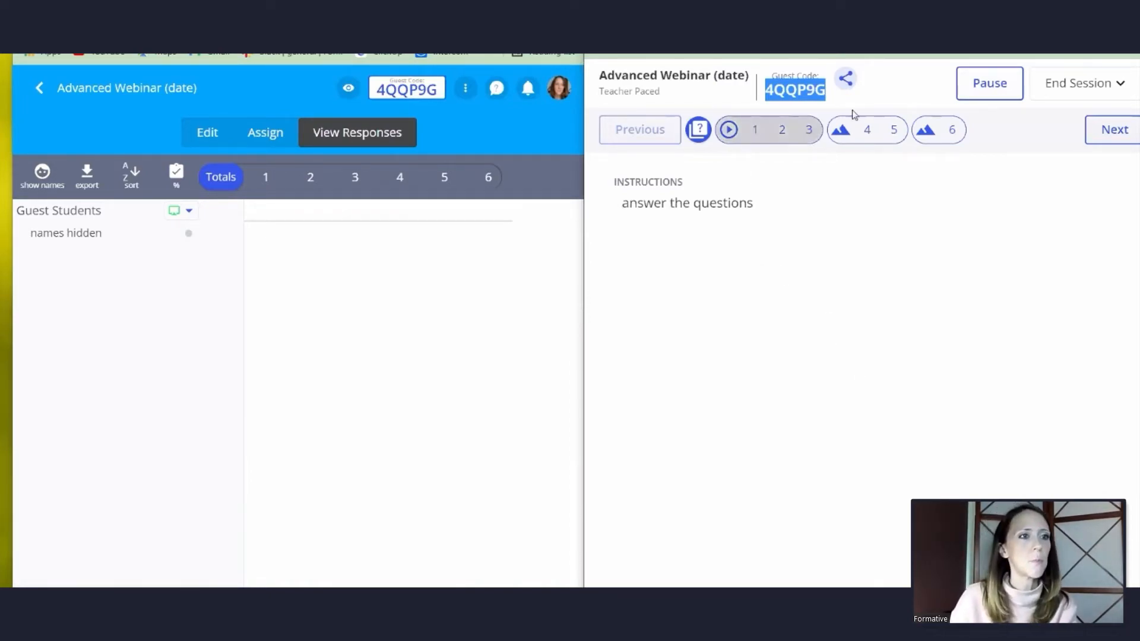
left_click(1108, 136)
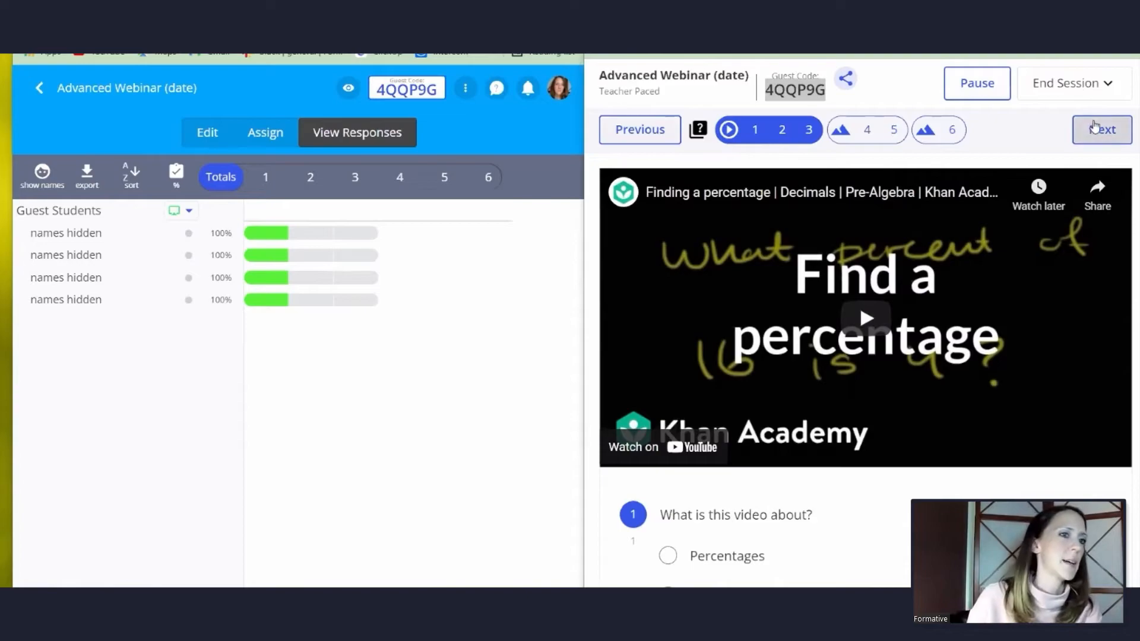
left_click(1101, 131)
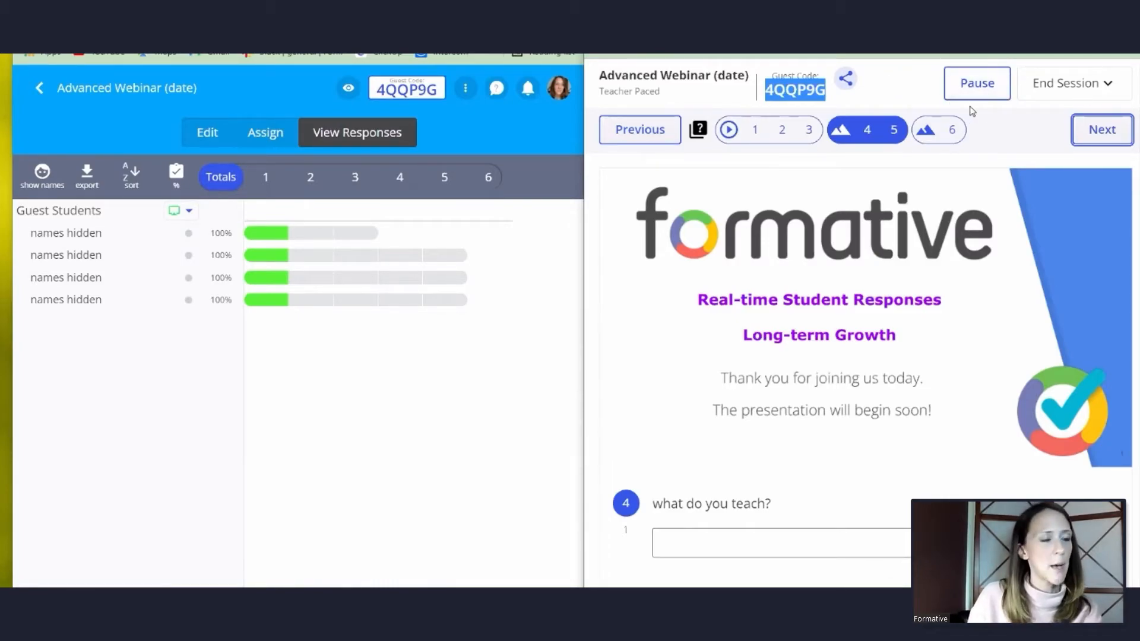
Pause student responses on the title slide with questions 4 and 5, and resume them.
left_click(978, 83)
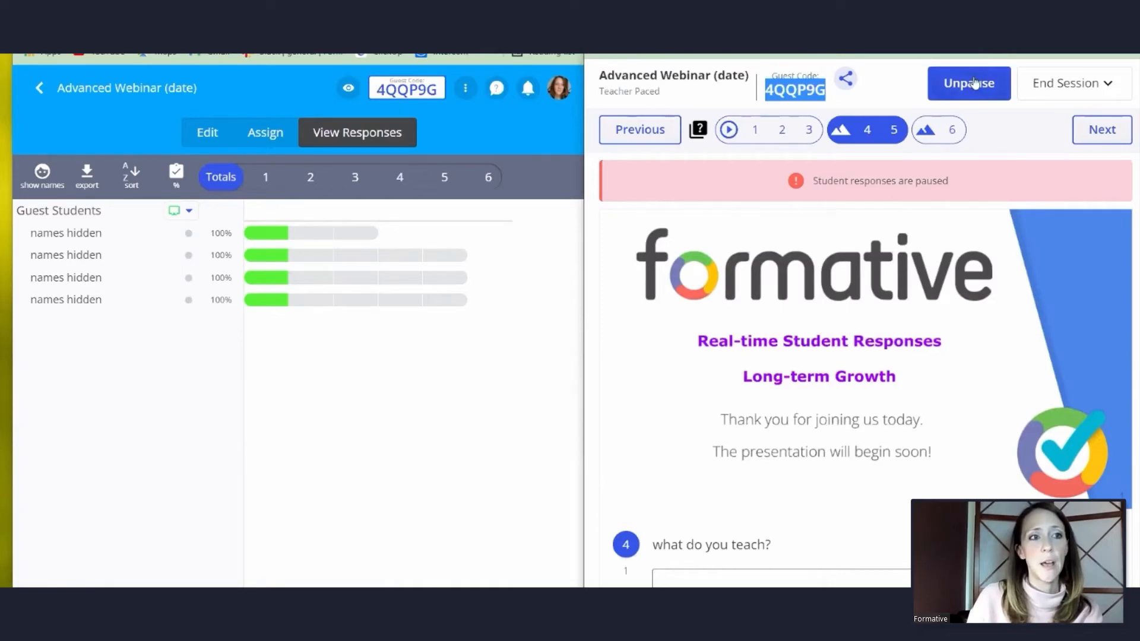
left_click(974, 89)
left_click(879, 130)
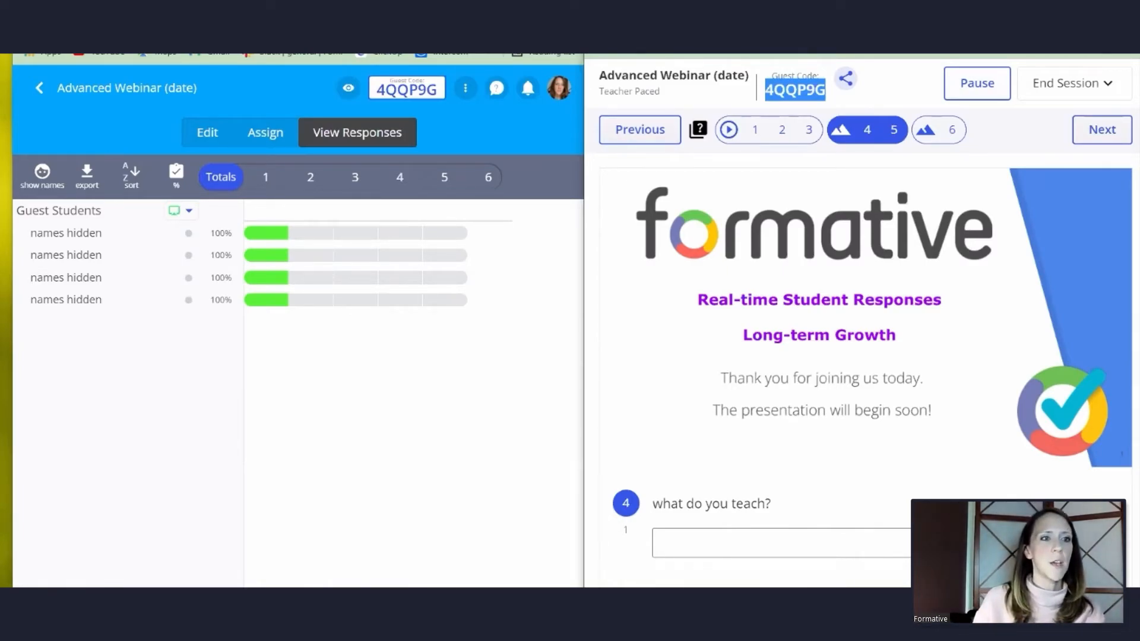
End the teacher-paced session by switching the assignment to student paced.
left_click(1082, 90)
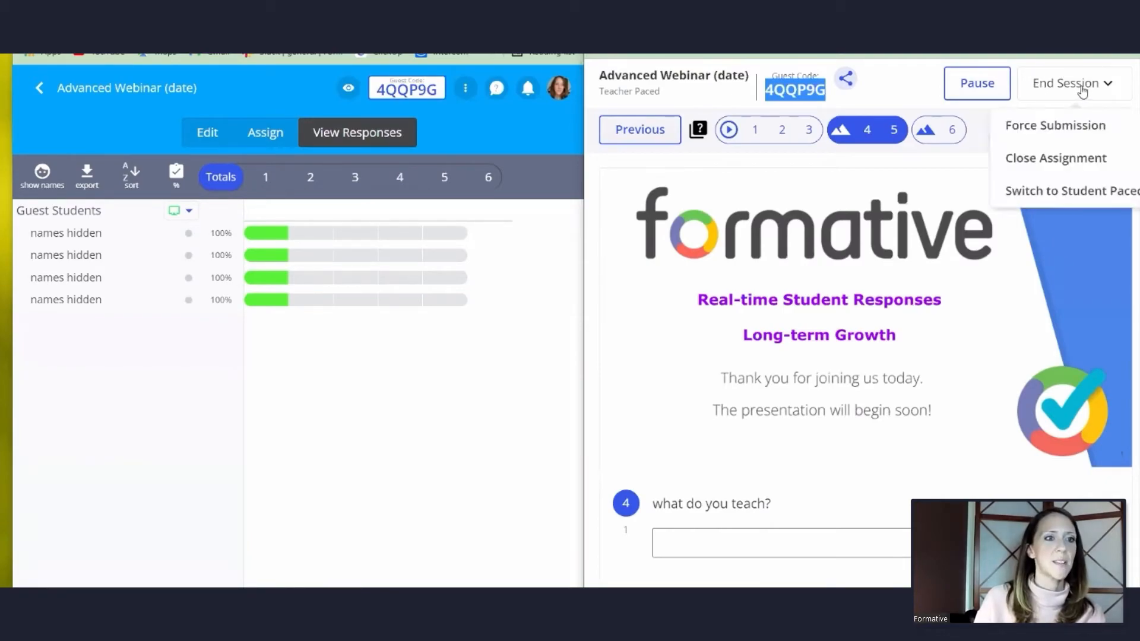
left_click(1019, 193)
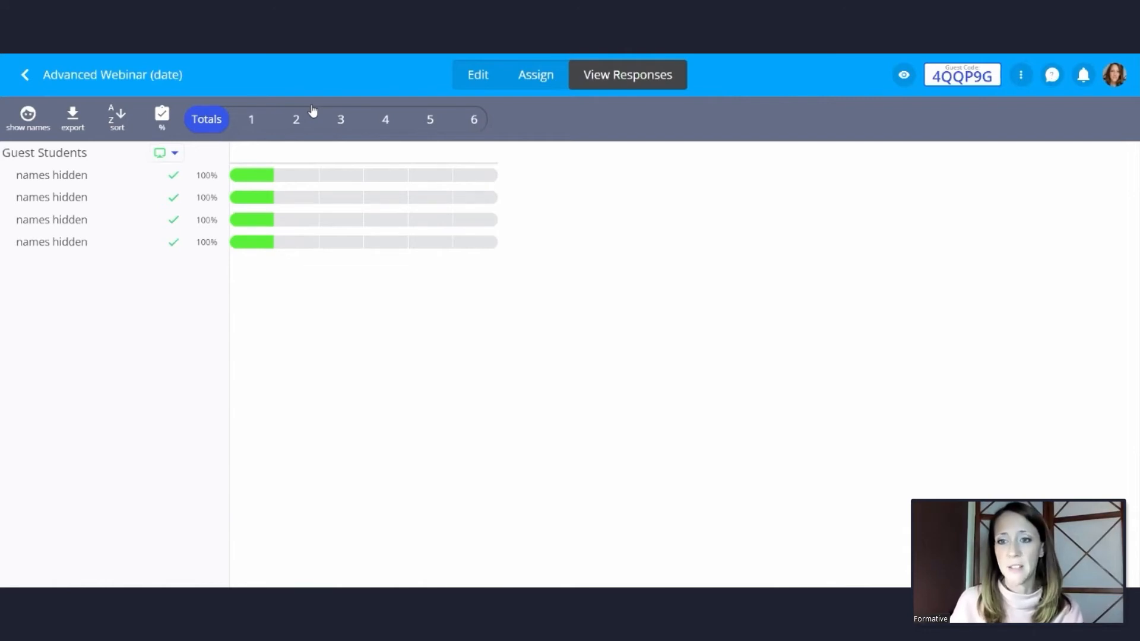
Add the feedback "Nice job" to the second guest student's response to question 1, "What is this video about?".
left_click(252, 121)
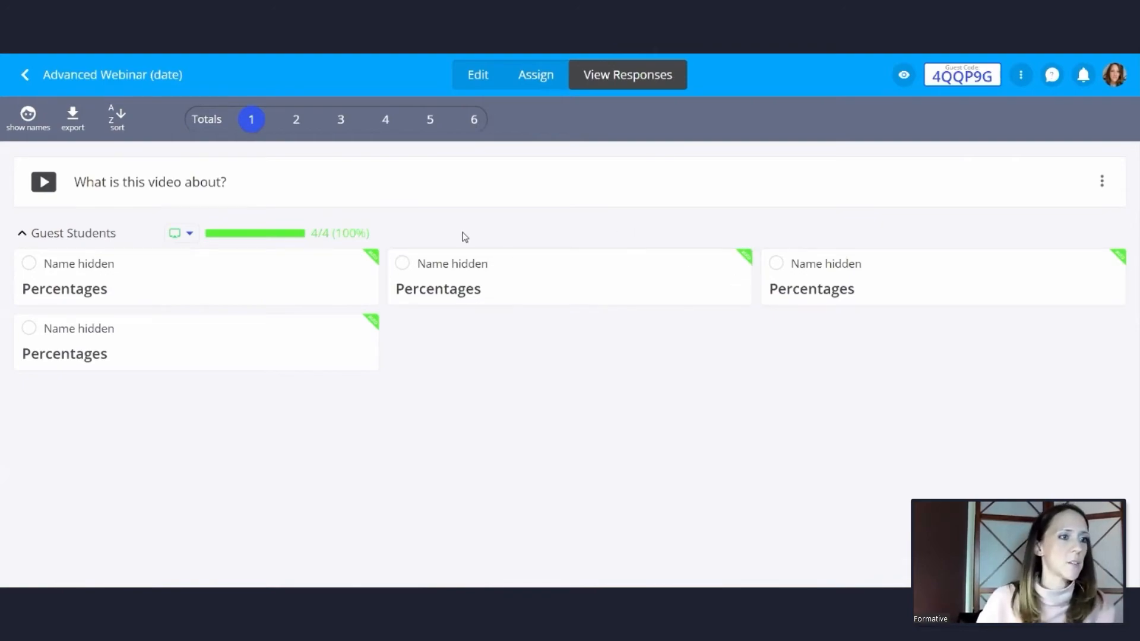
left_click(403, 264)
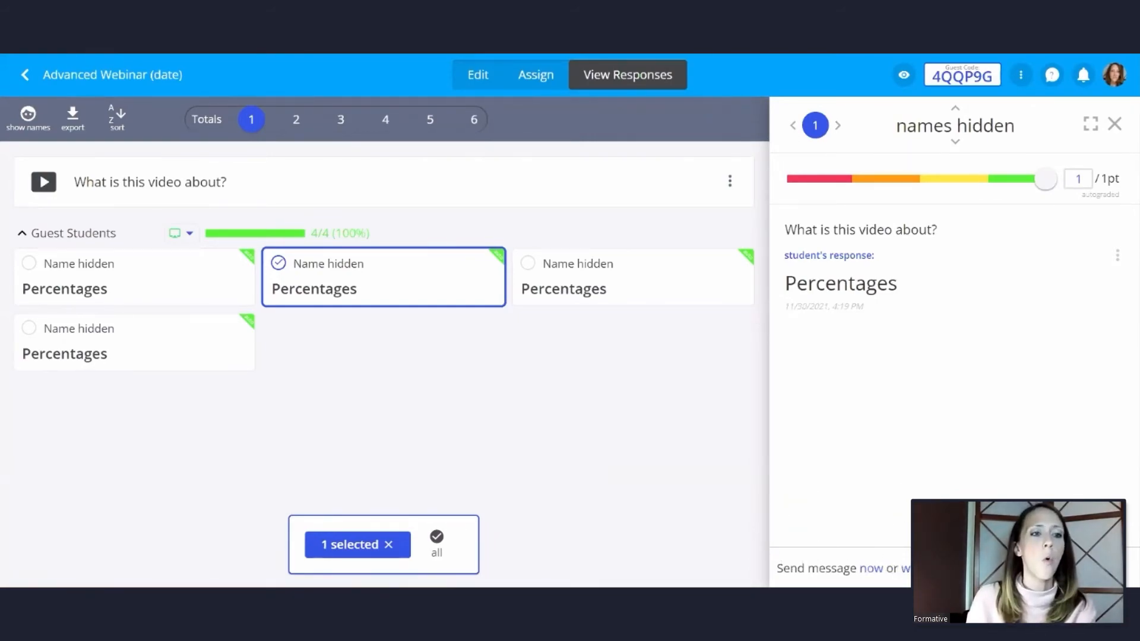
left_click(942, 569)
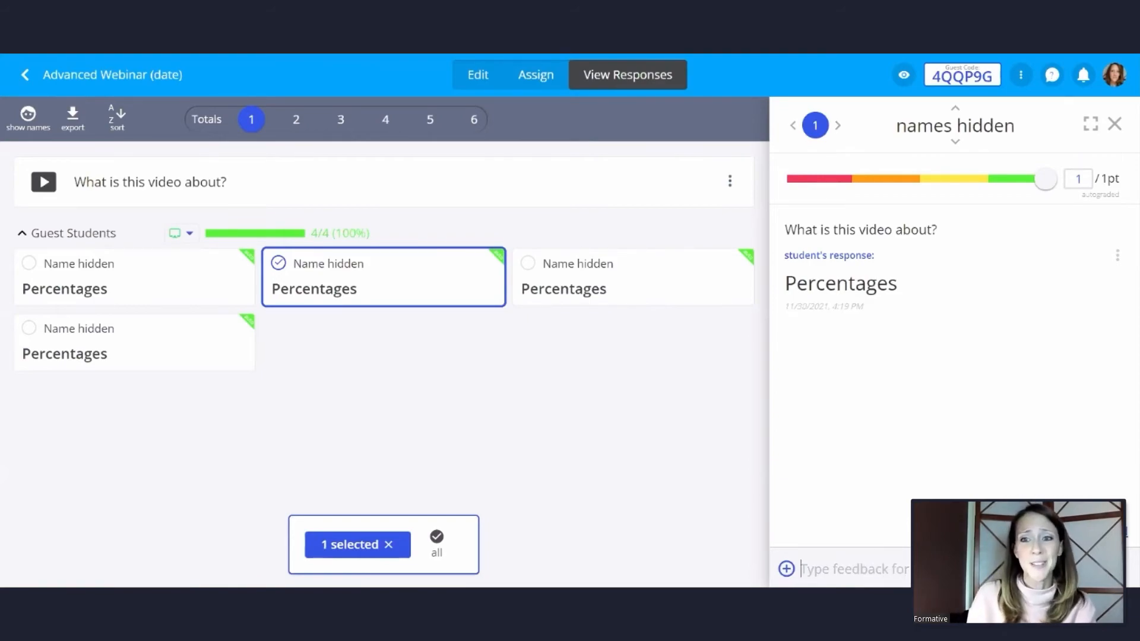
type("Nice job")
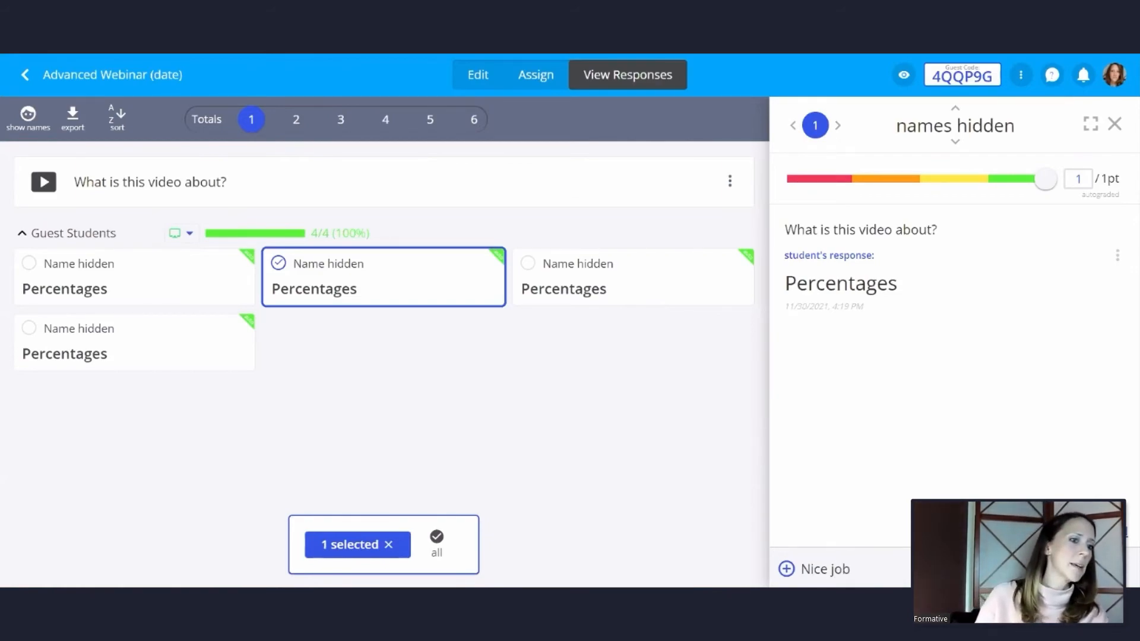
key("Return")
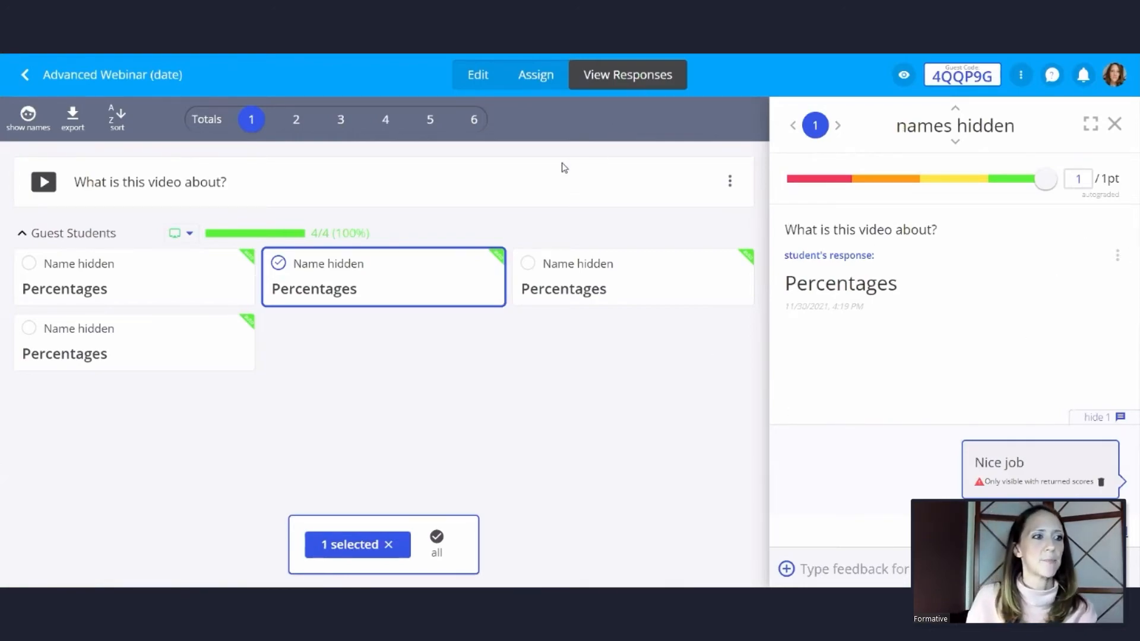
left_click(1115, 123)
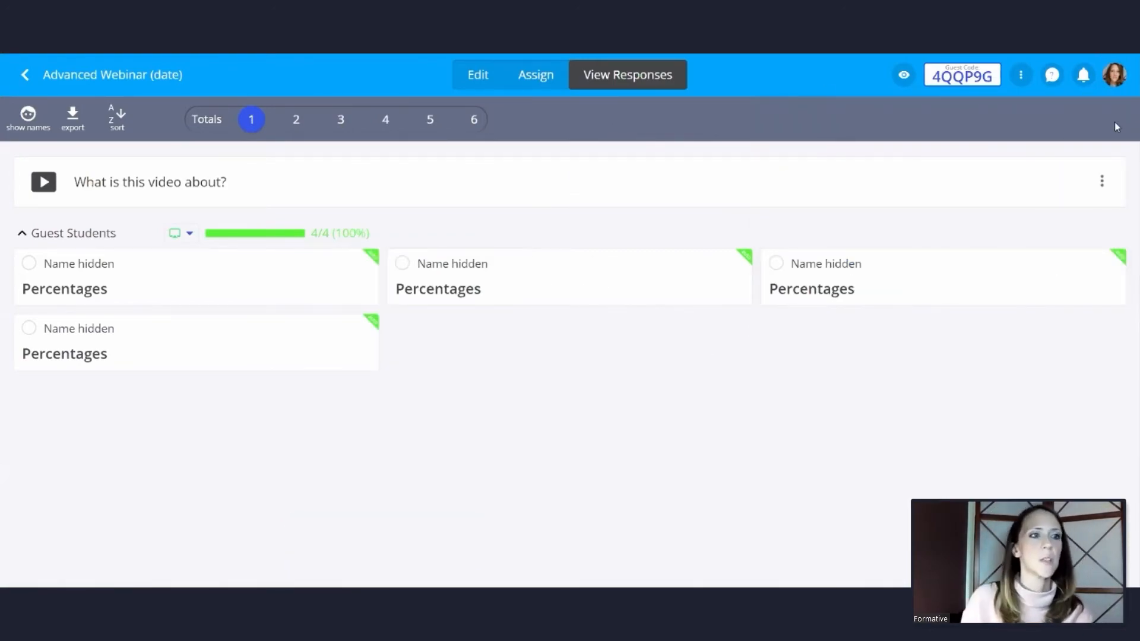
Review the Guest Students assignment settings from the response totals and from the formative's class assignment page.
left_click(213, 125)
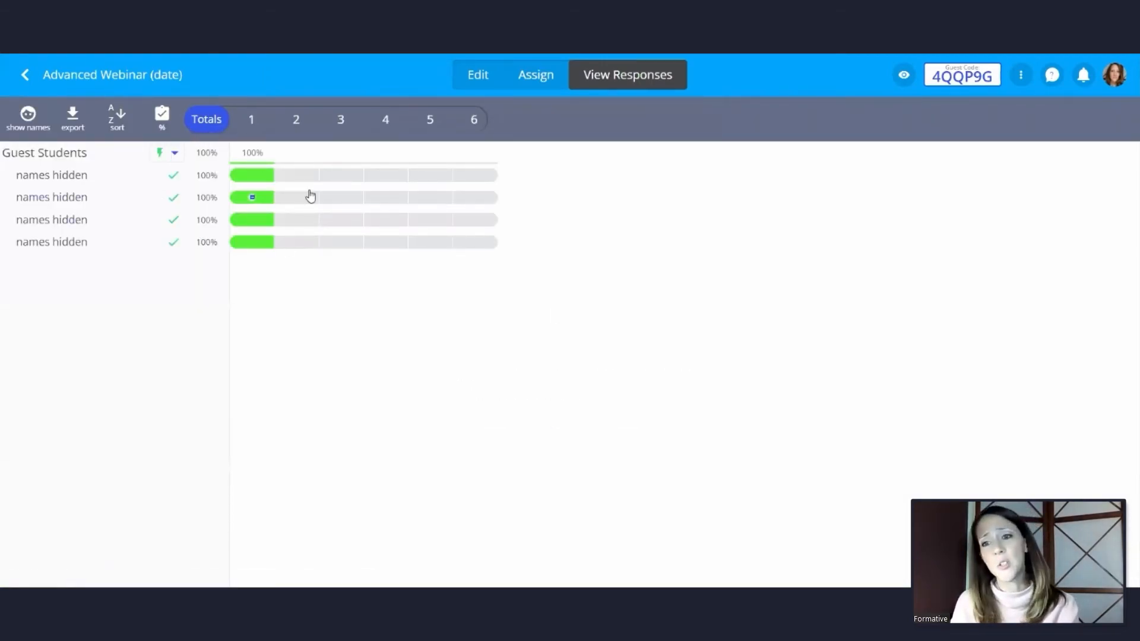
left_click(157, 156)
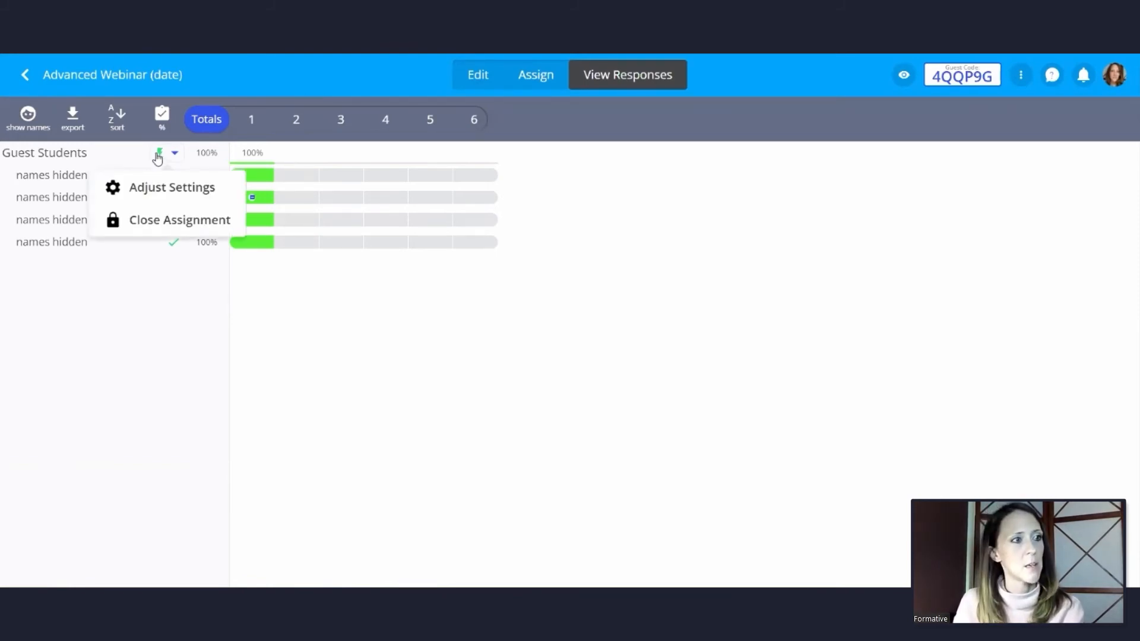
left_click(172, 188)
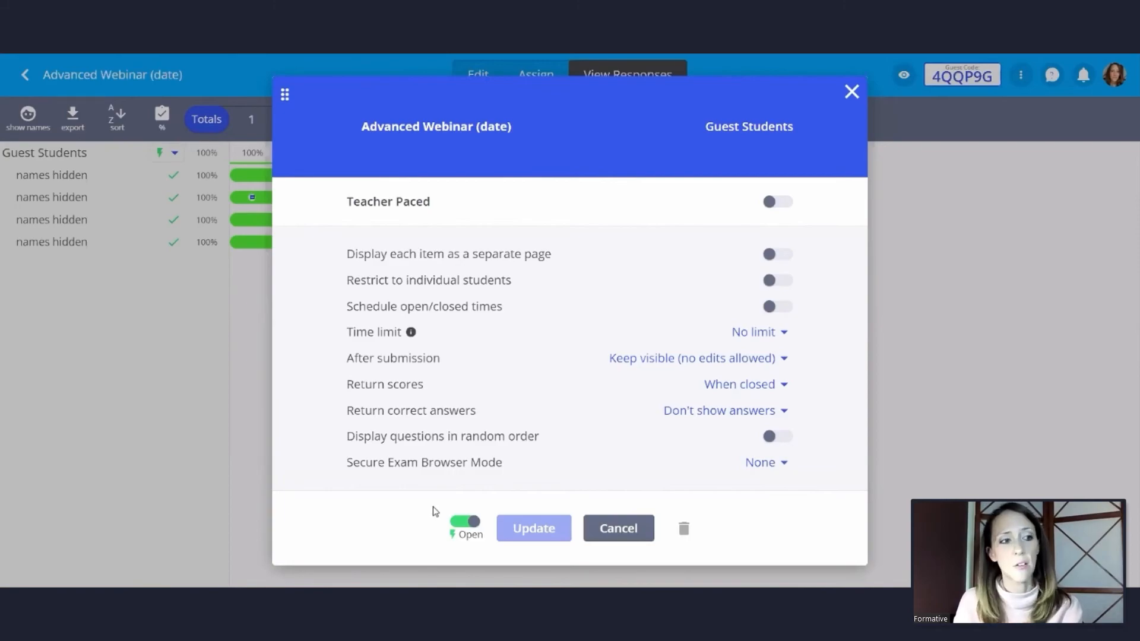
left_click(852, 90)
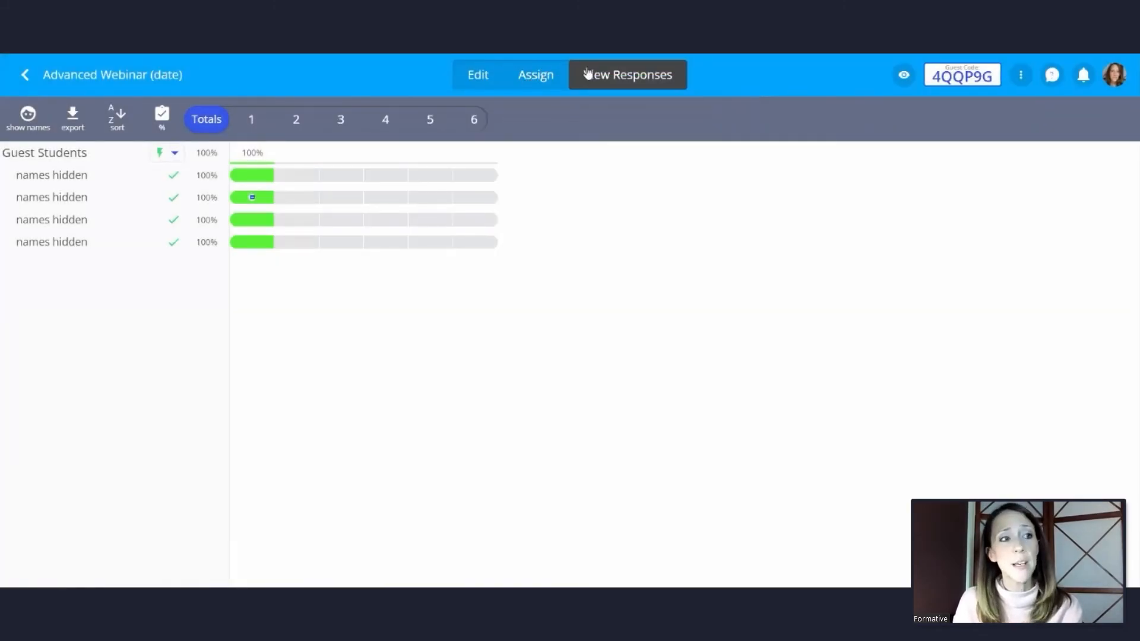
left_click(535, 76)
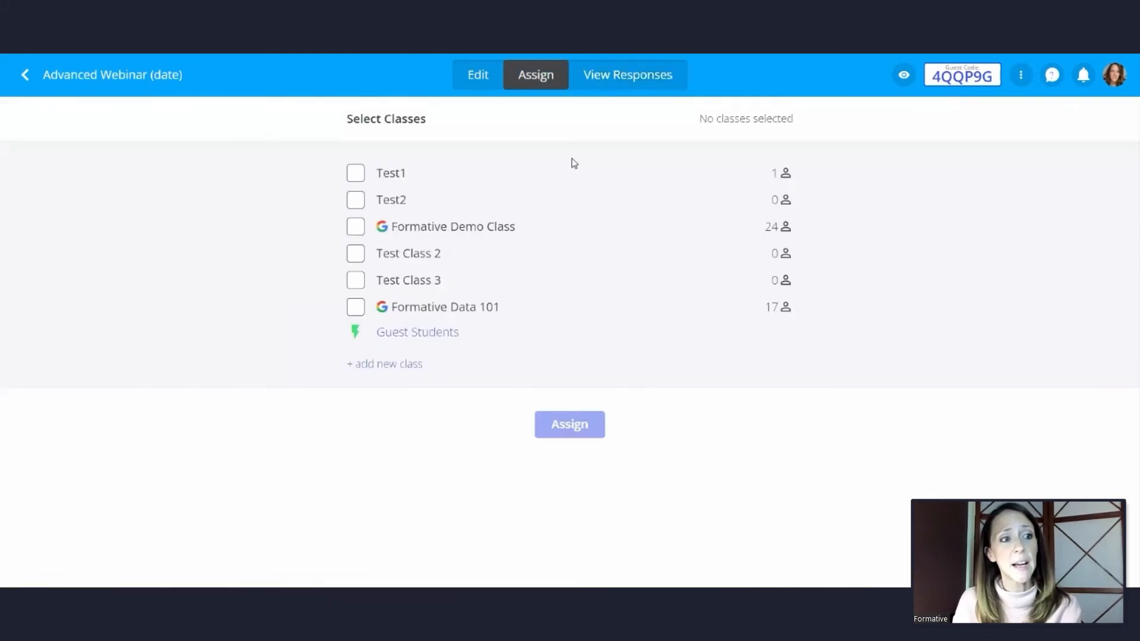
left_click(401, 334)
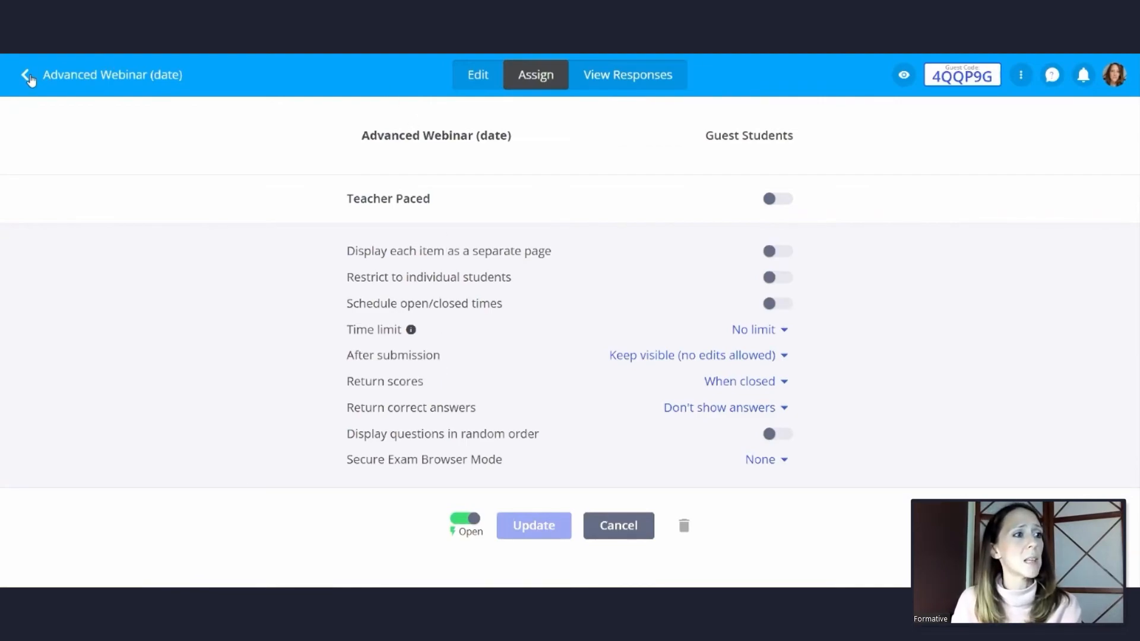
Close the "Advanced Webinar (date)" assignment for Guest Students from the list of formatives.
left_click(26, 75)
scroll(196, 279, "down", 2)
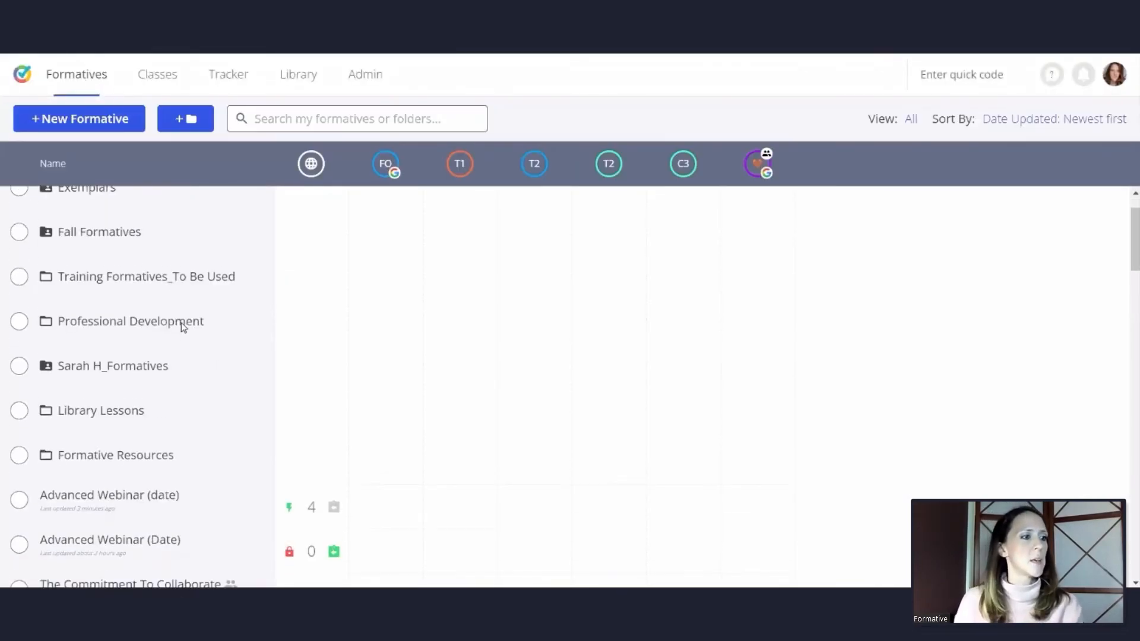
left_click(67, 489)
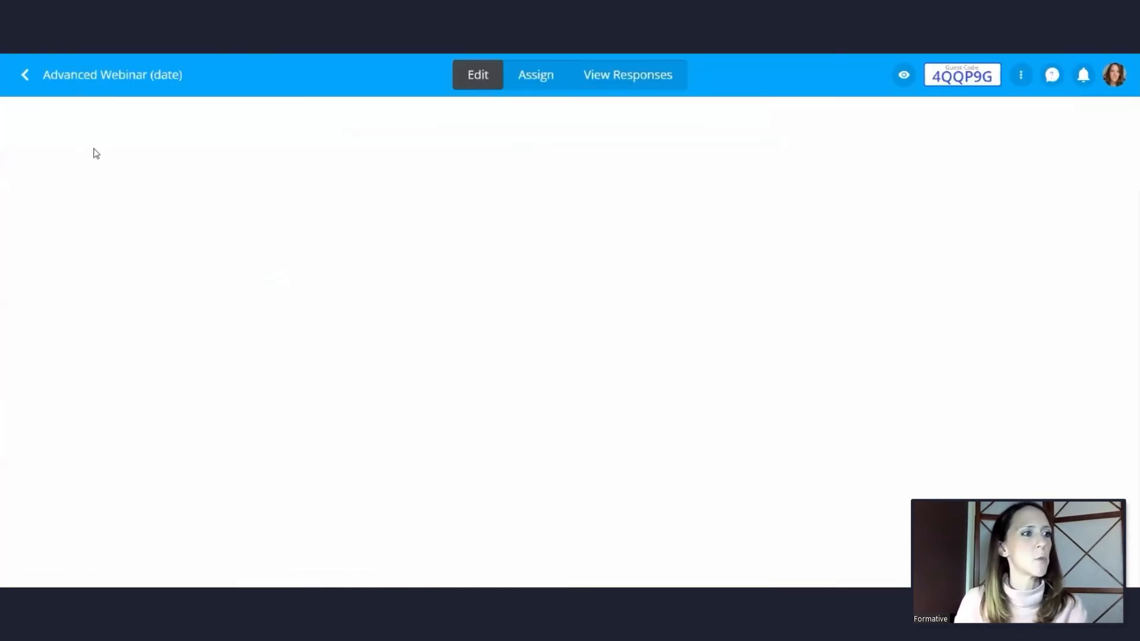
left_click(25, 74)
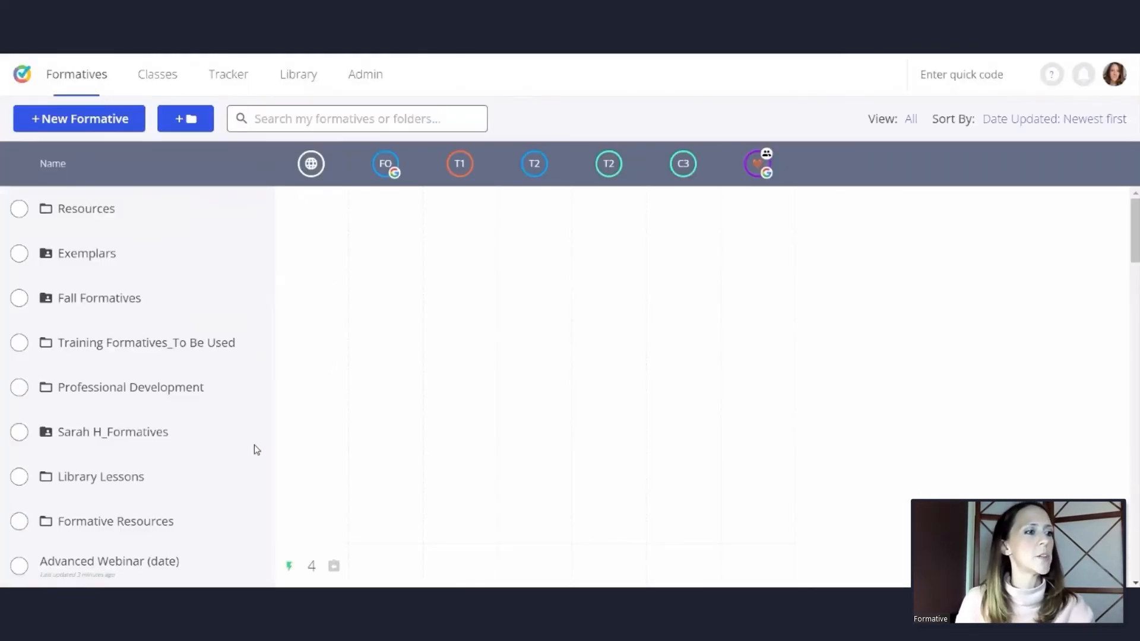
scroll(297, 499, "down", 1)
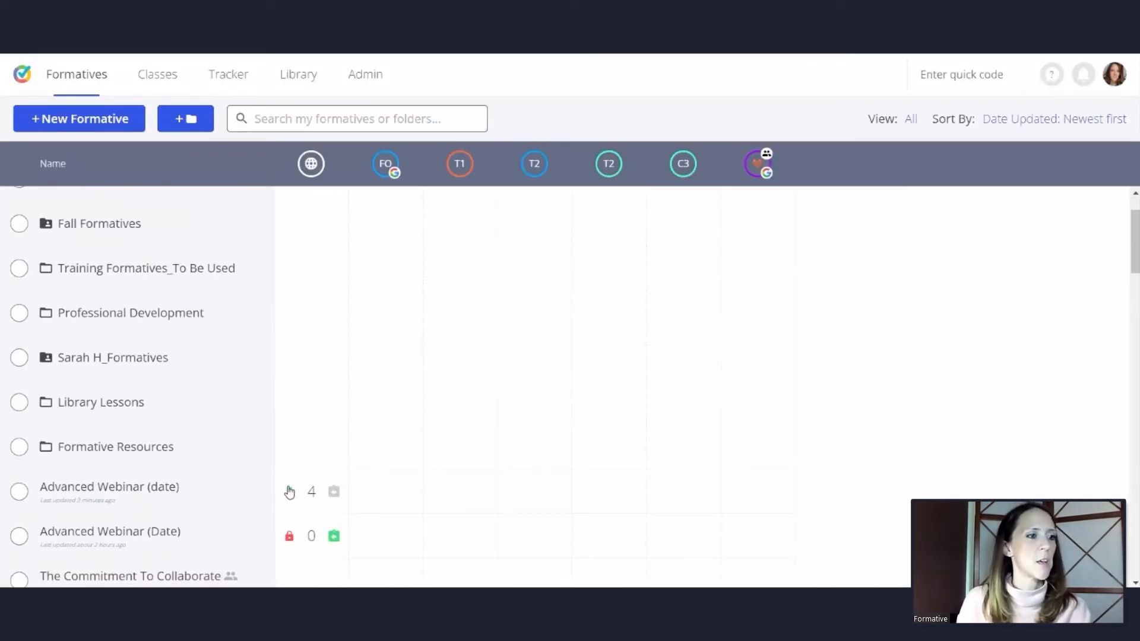
left_click(294, 497)
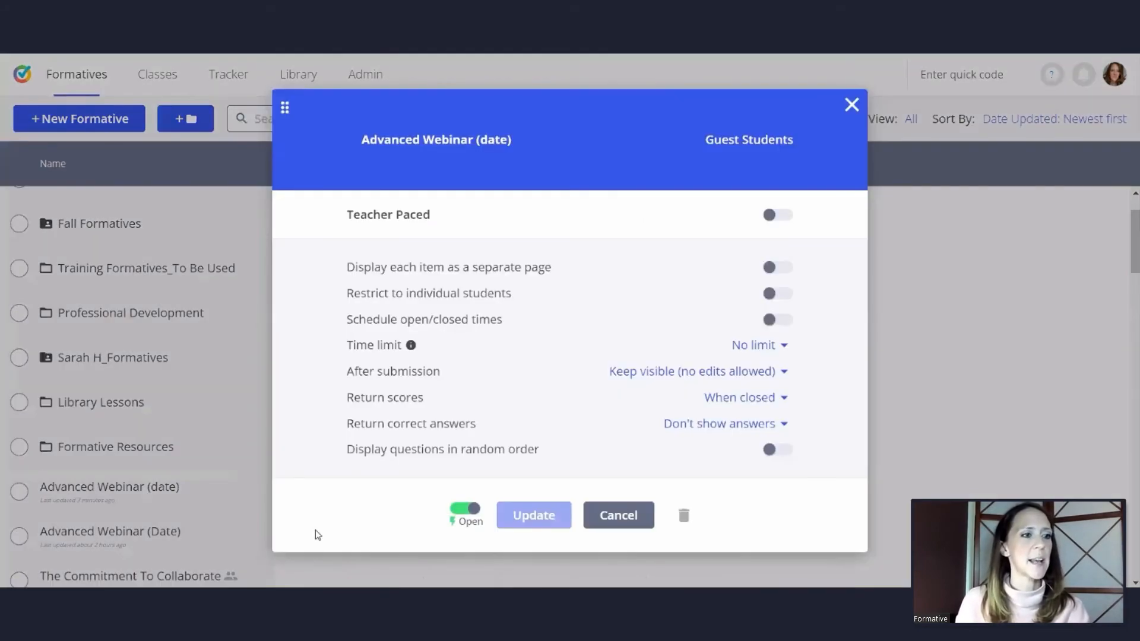
left_click(318, 531)
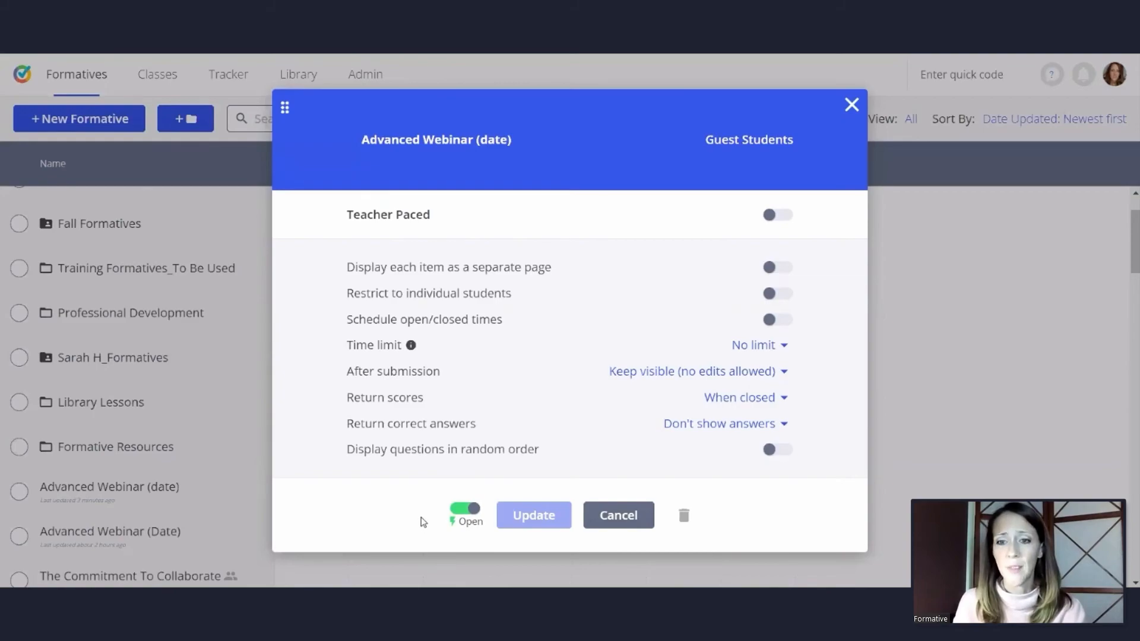
left_click(463, 512)
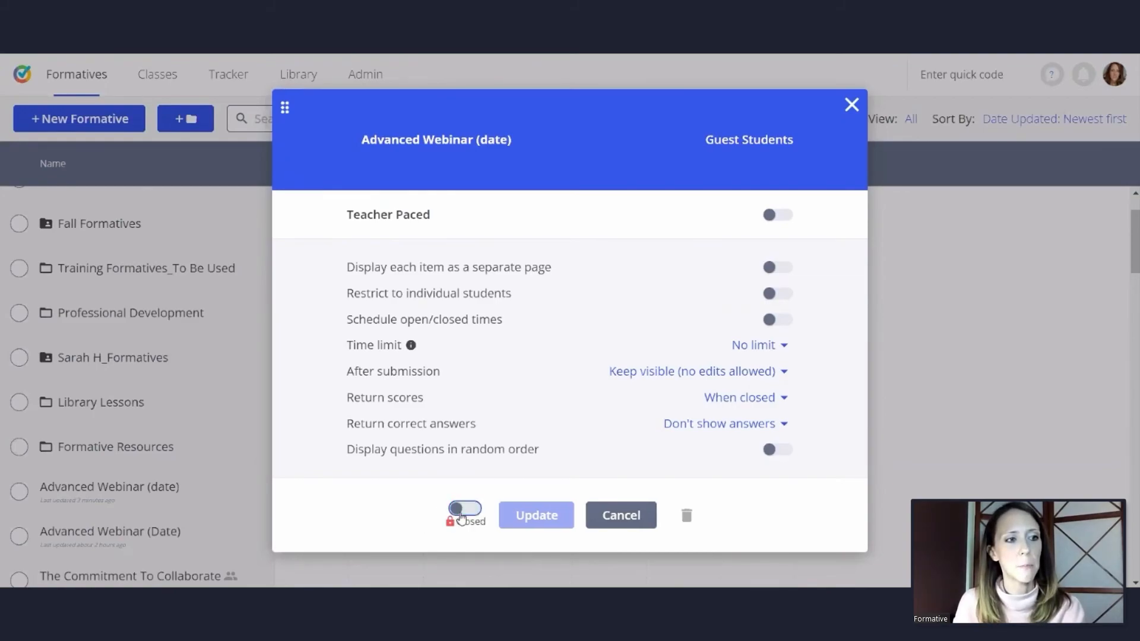
left_click(852, 105)
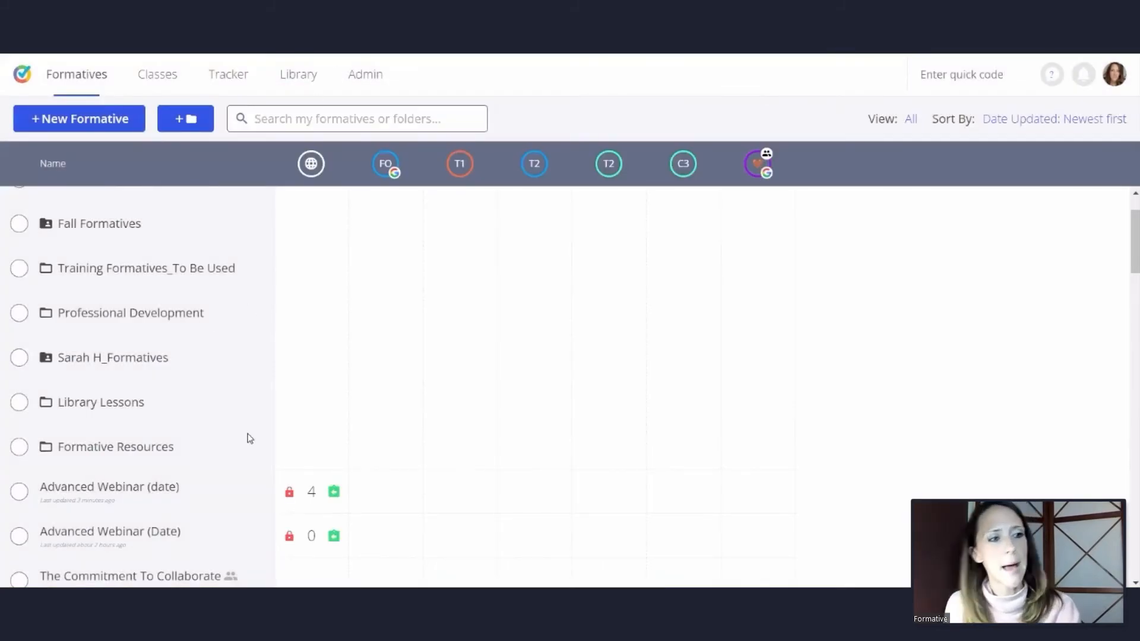
Check the feedback on the second guest student's response to question 1 of "Advanced Webinar (date)".
left_click(172, 491)
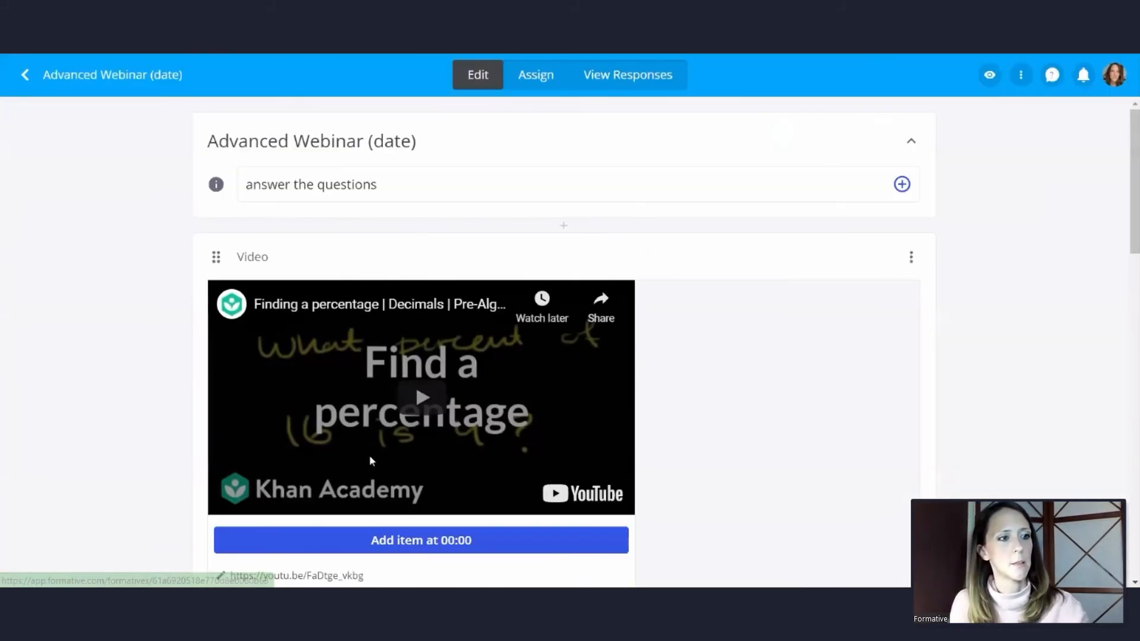
left_click(614, 82)
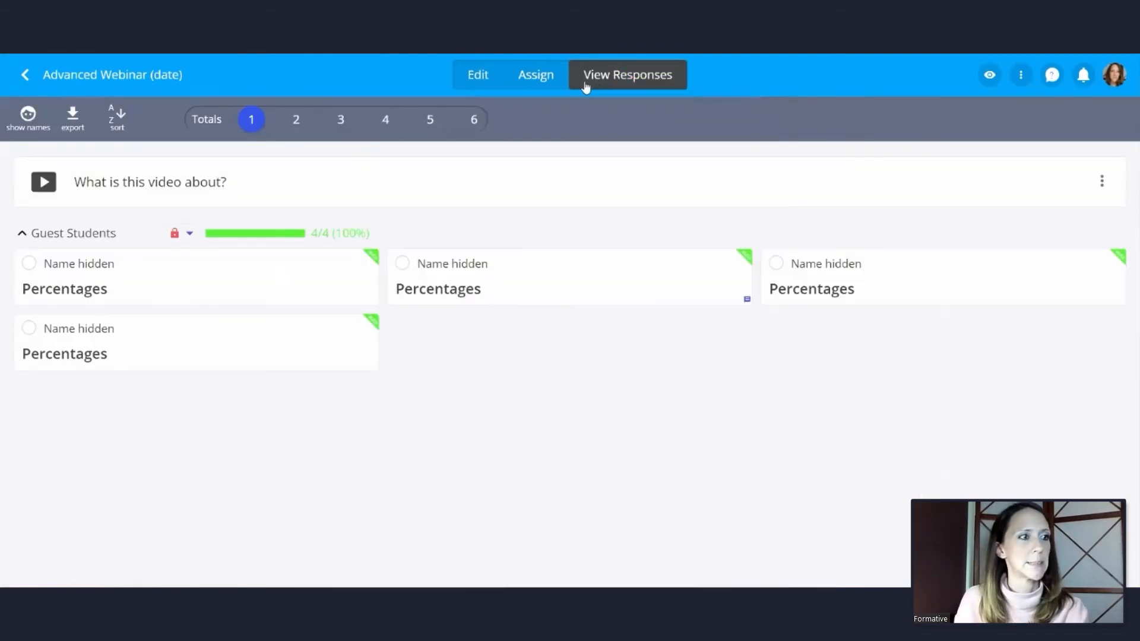
left_click(453, 277)
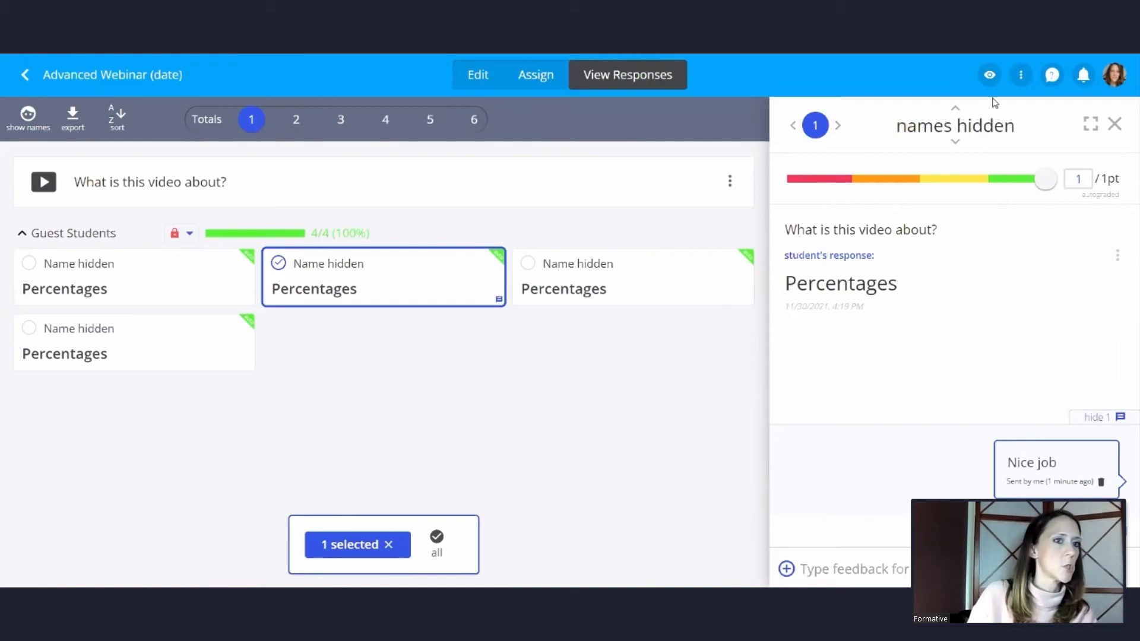
left_click(1116, 124)
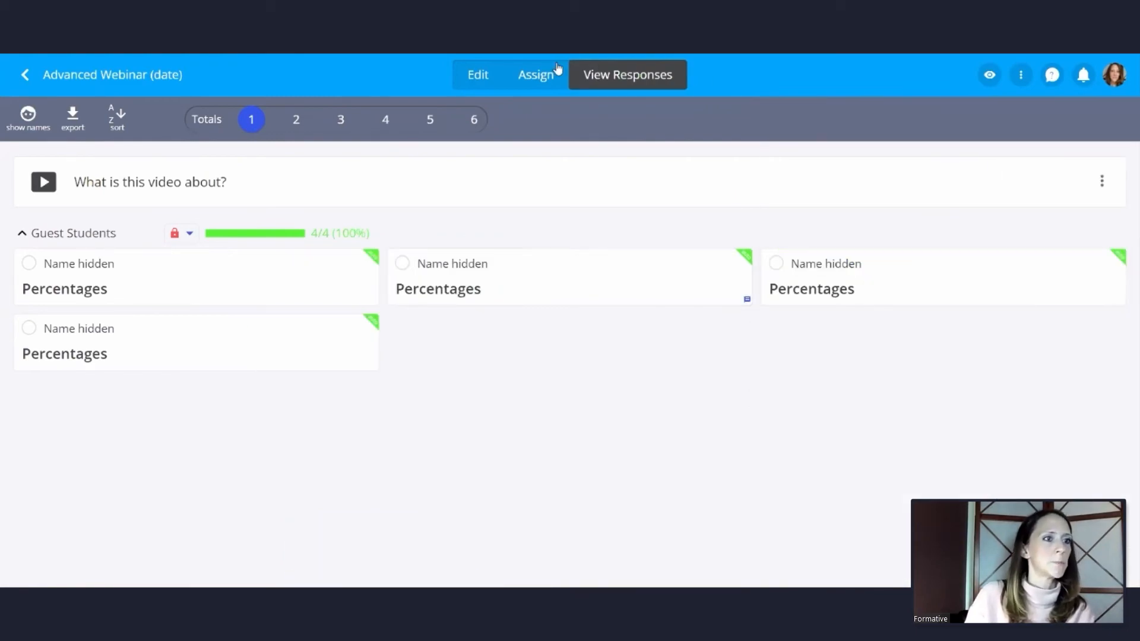
Open the Guest Students assignment settings of the formative.
left_click(514, 79)
left_click(410, 333)
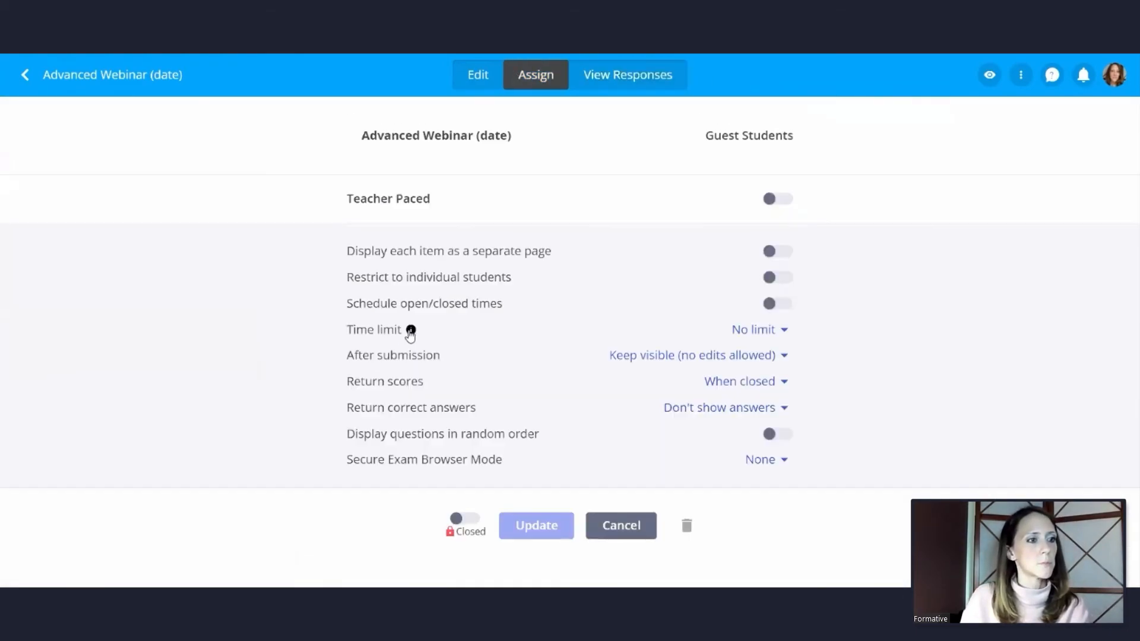